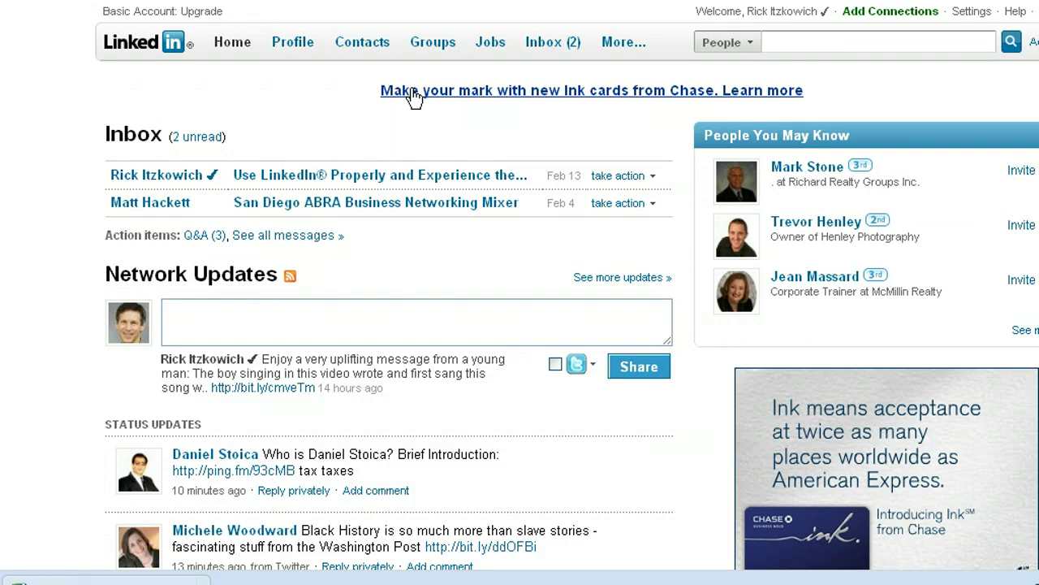
pyautogui.moveTo(369, 45)
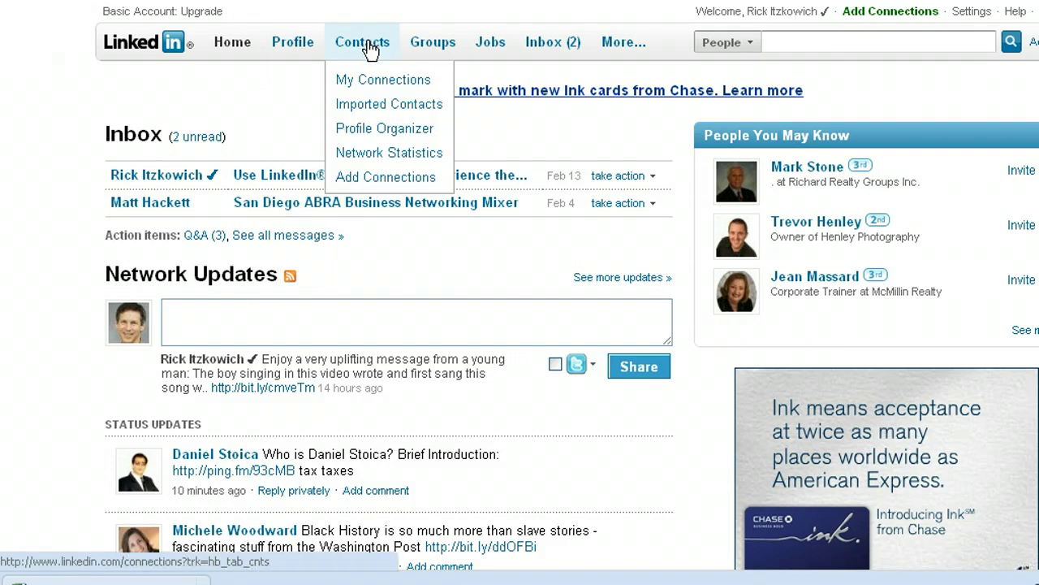
pyautogui.moveTo(538, 52)
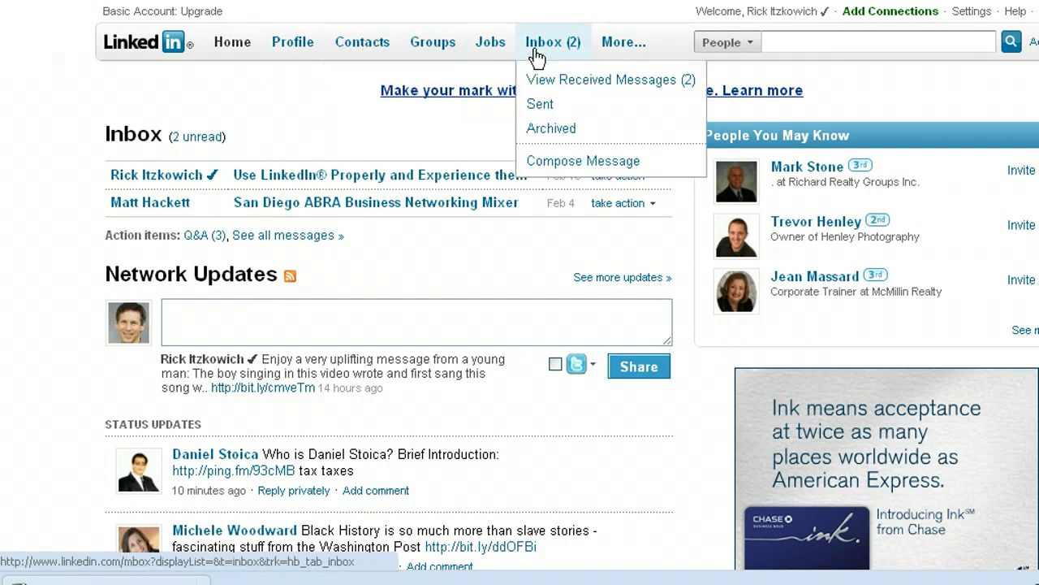
pyautogui.click(580, 169)
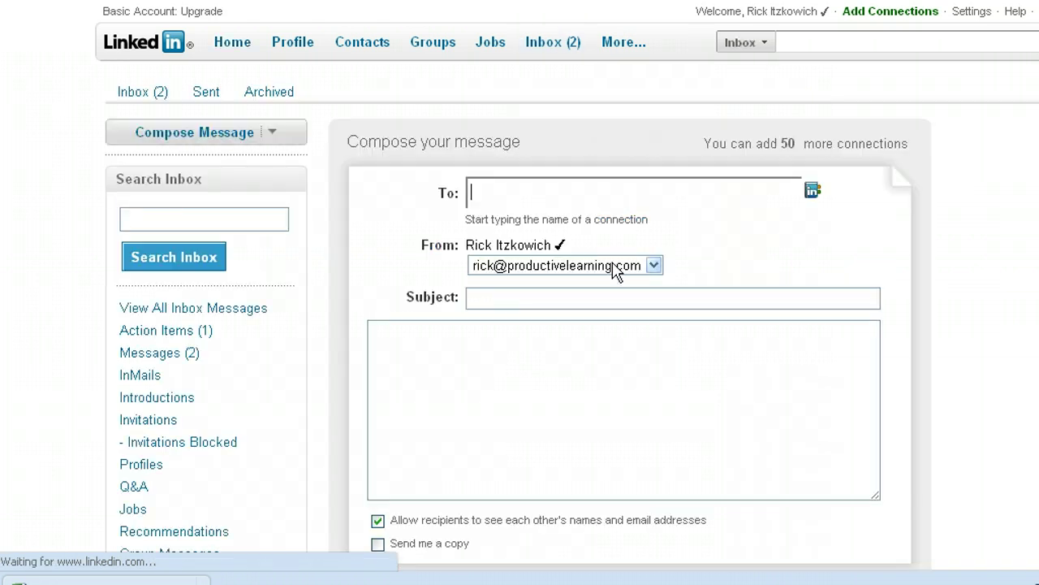
pyautogui.click(606, 442)
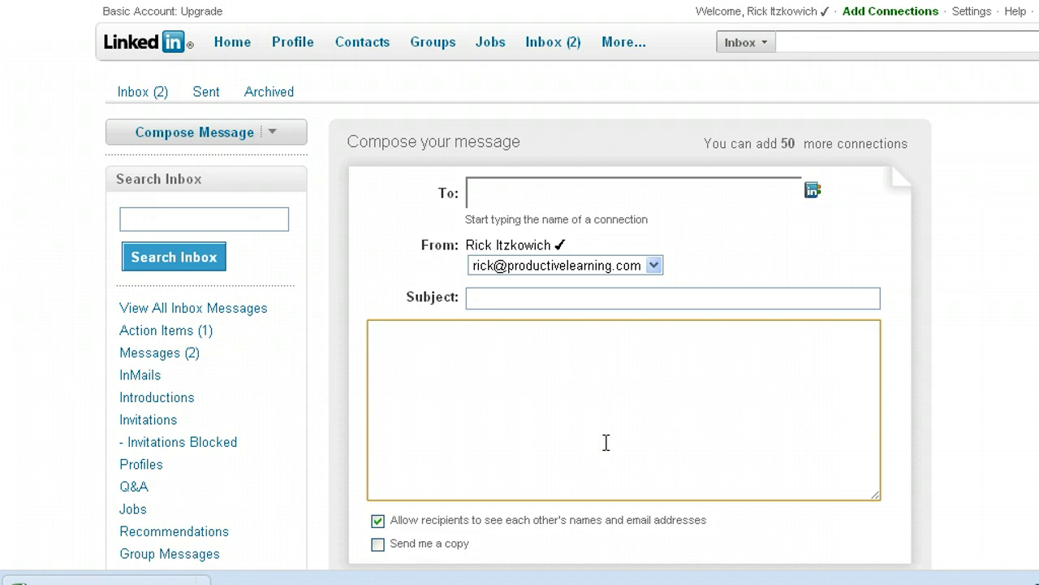
pyautogui.write("As part of my research into the best ways to use LinkedIN to grow a business, I'm testing how effective it is to tap my LinkedIN contacts to attract additional JV/Affiliate partners for our upcoming public launch of QuoteActions.com.  Your comments are welcome ... and I will be sharing my results from this test with you and other colleagues so you can potentially use this technique yourself.  If you are interested, you can read more about it here: http://bit.ly/lingpjvpost")
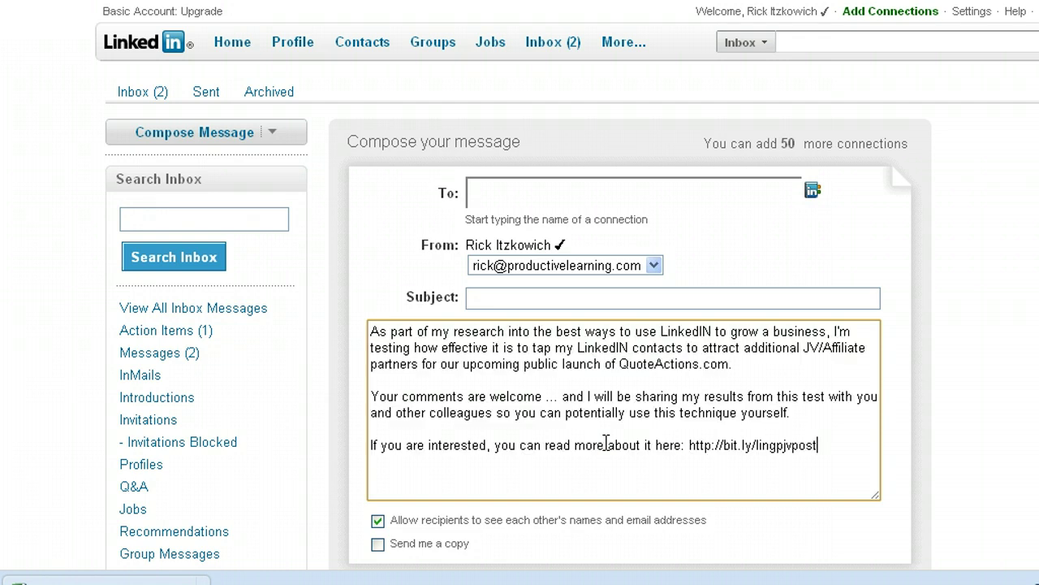
# Set the message subject to "LinkedIN Research - I welcome your comments".
pyautogui.click(618, 301)
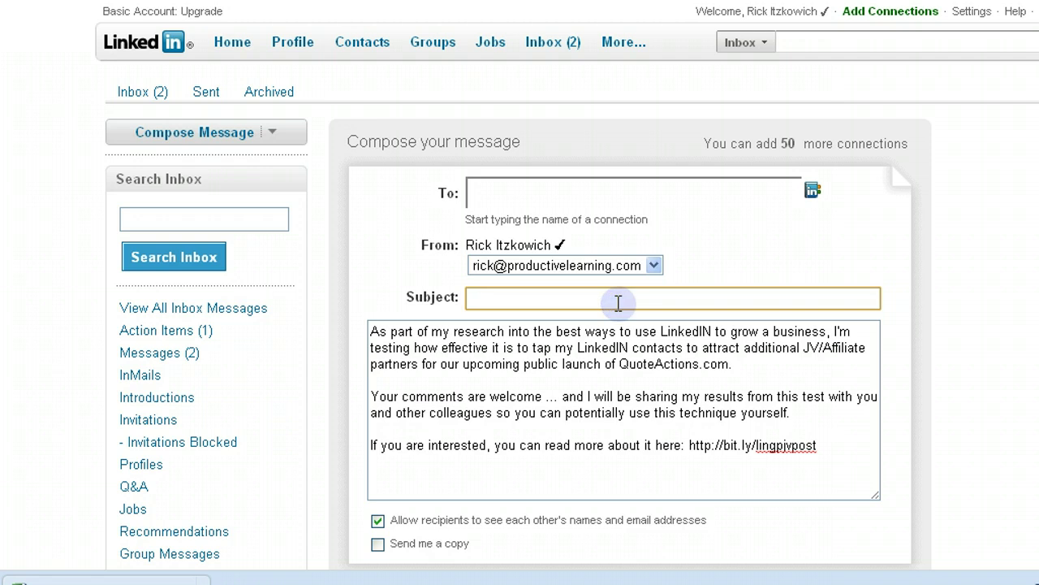
pyautogui.write('lin')
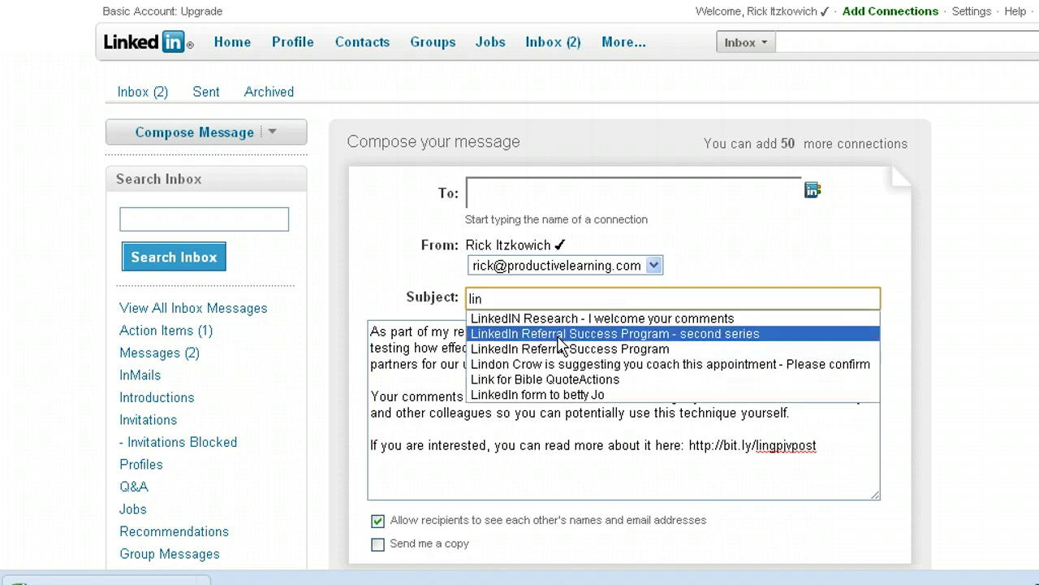
pyautogui.click(588, 318)
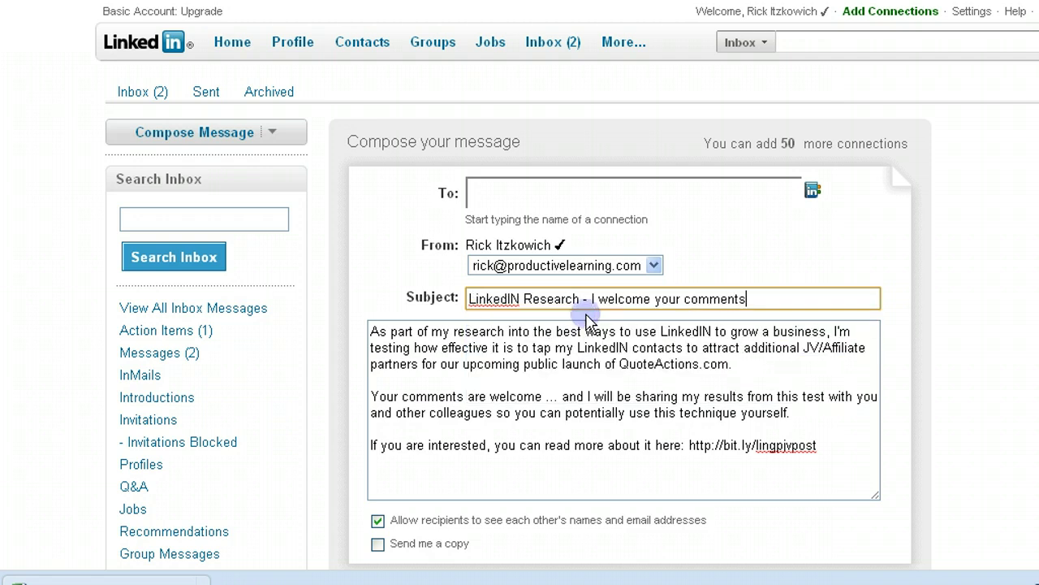
# Add all connections listed under the letter I as recipients of the message.
pyautogui.click(812, 195)
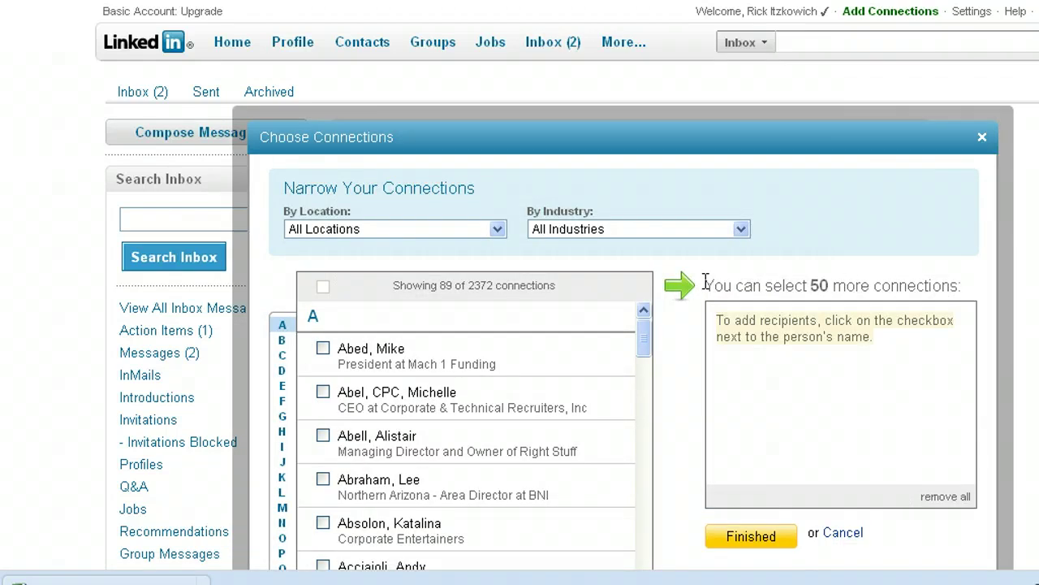
pyautogui.scroll(-3, 704, 281)
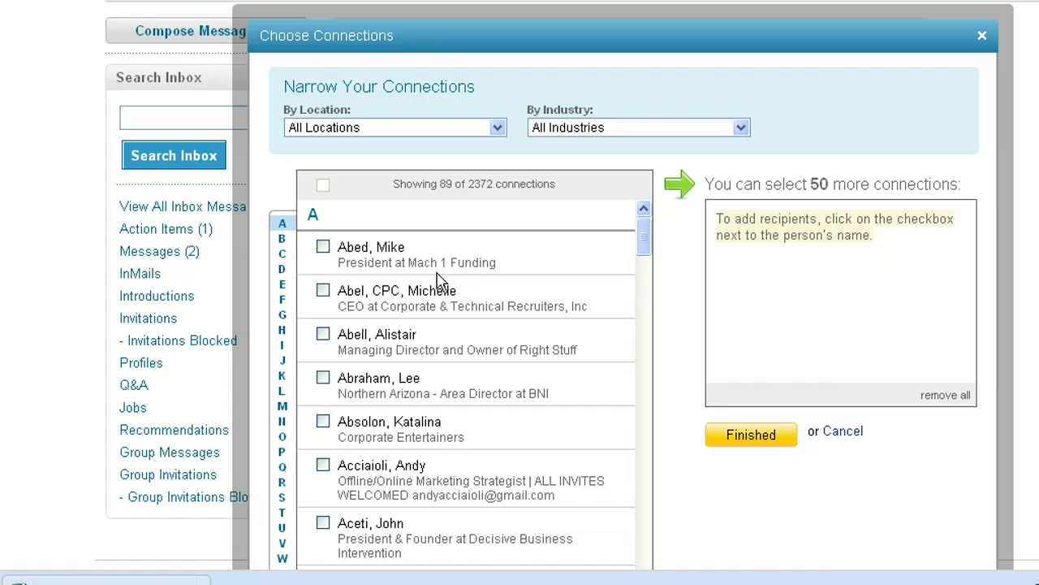
pyautogui.scroll(-3, 535, 298)
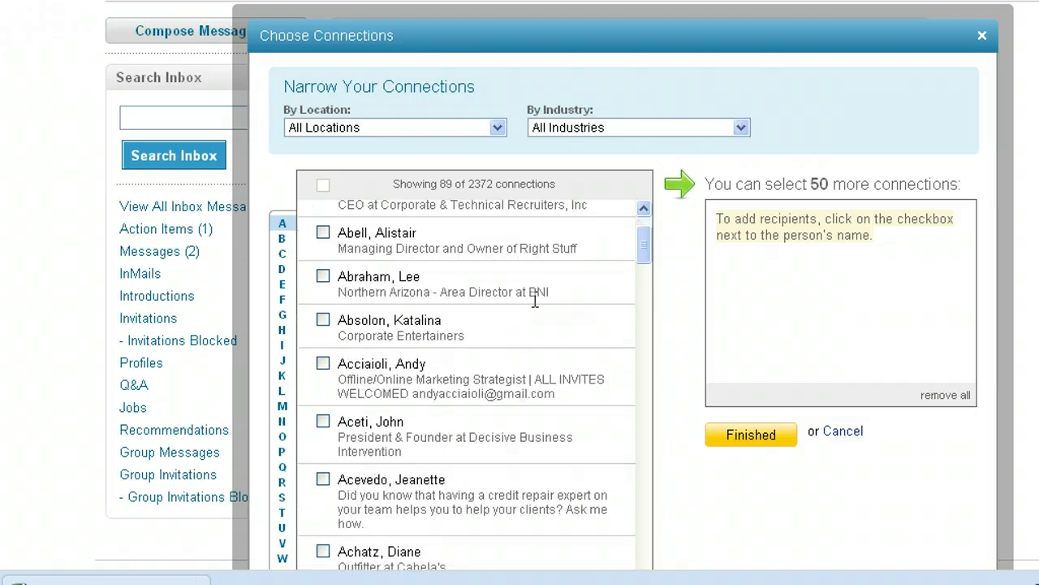
pyautogui.scroll(3, 535, 298)
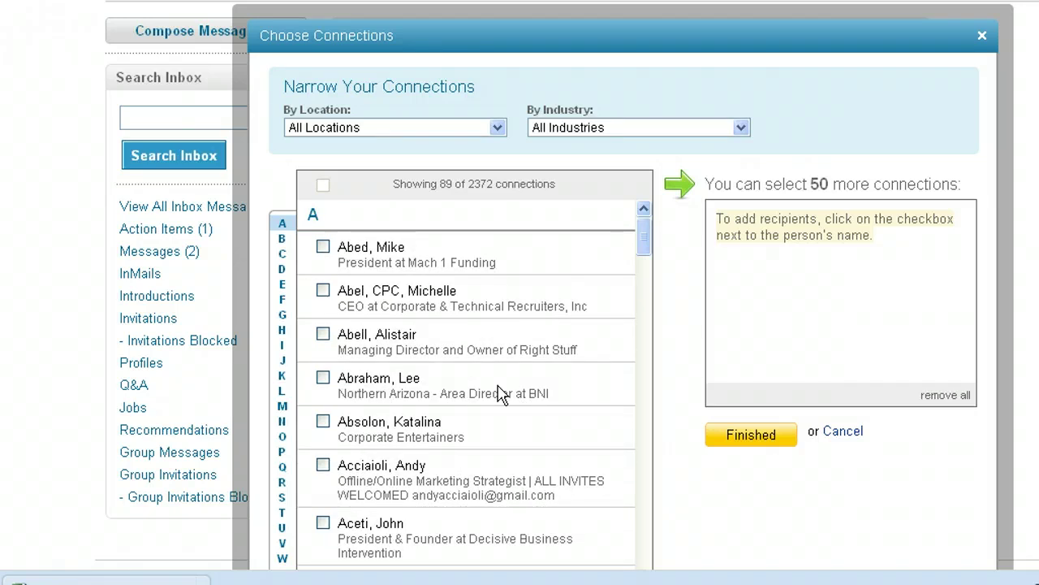
pyautogui.click(282, 348)
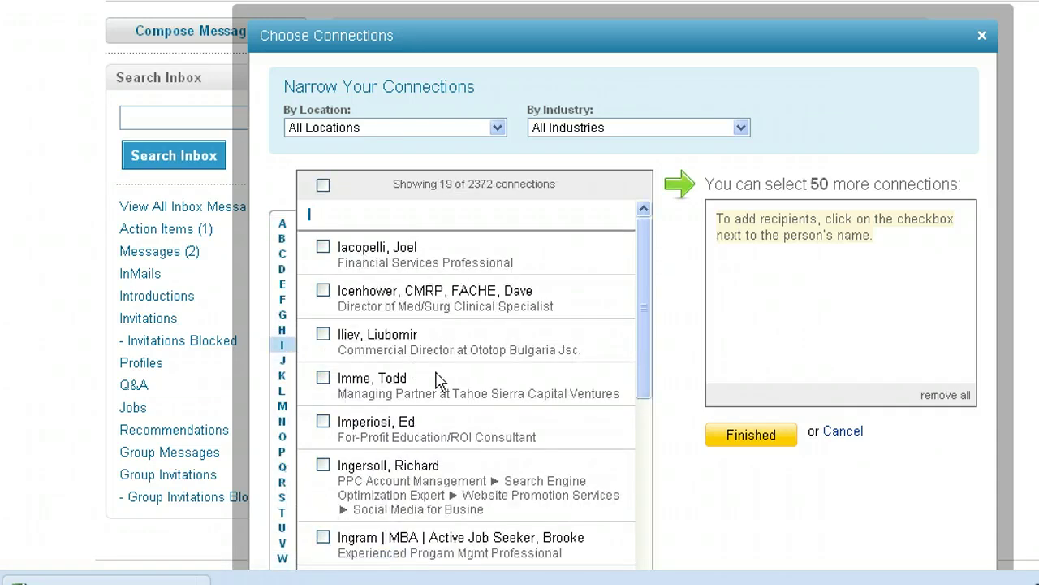
pyautogui.scroll(-2, 633, 397)
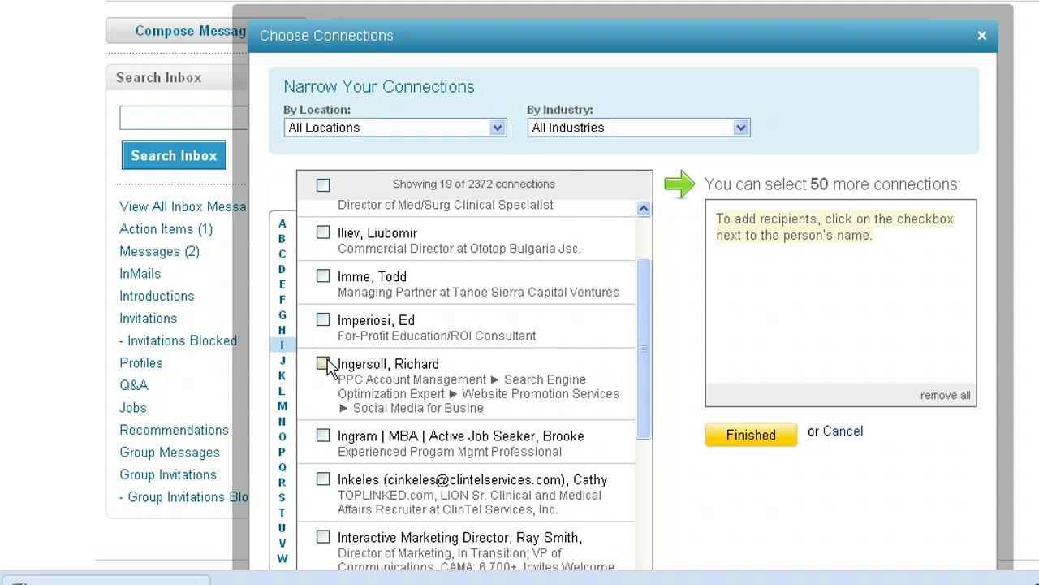
pyautogui.scroll(5, 397, 378)
pyautogui.scroll(-3, 999, 300)
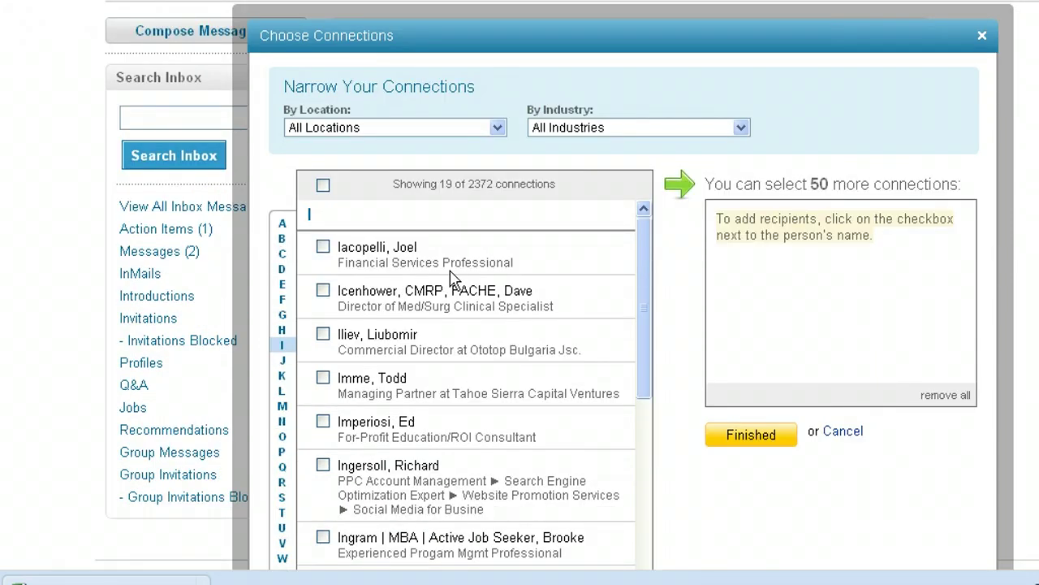
pyautogui.click(322, 187)
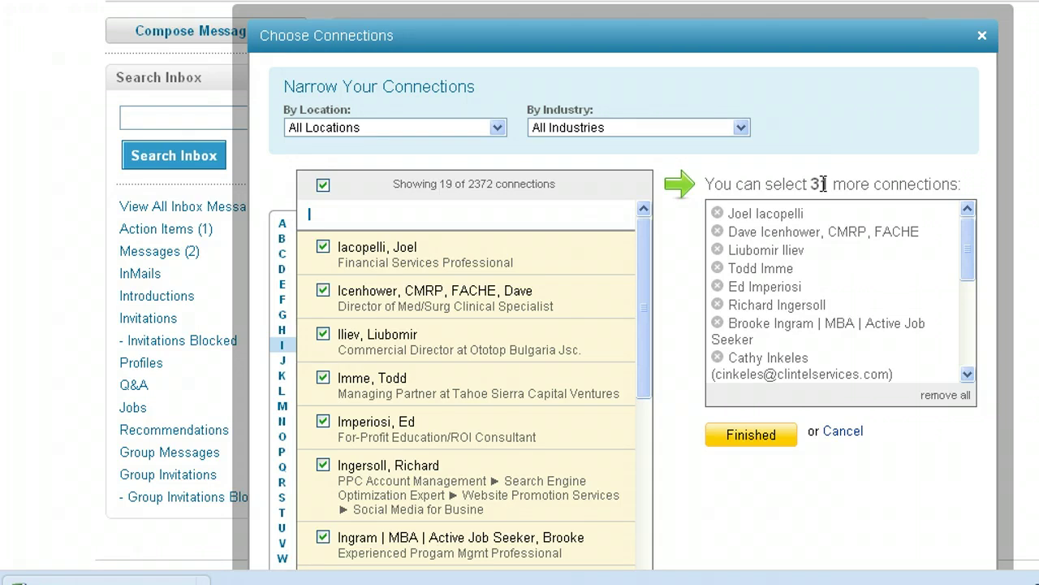
pyautogui.click(763, 438)
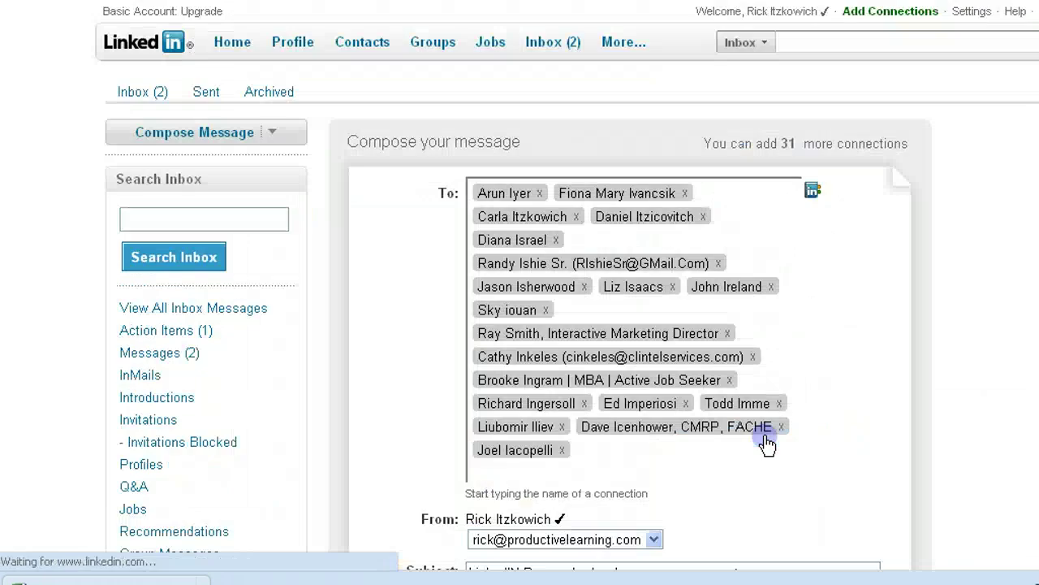
# Turn off the option that allows recipients to see each other's names and email addresses.
pyautogui.scroll(-3, 820, 411)
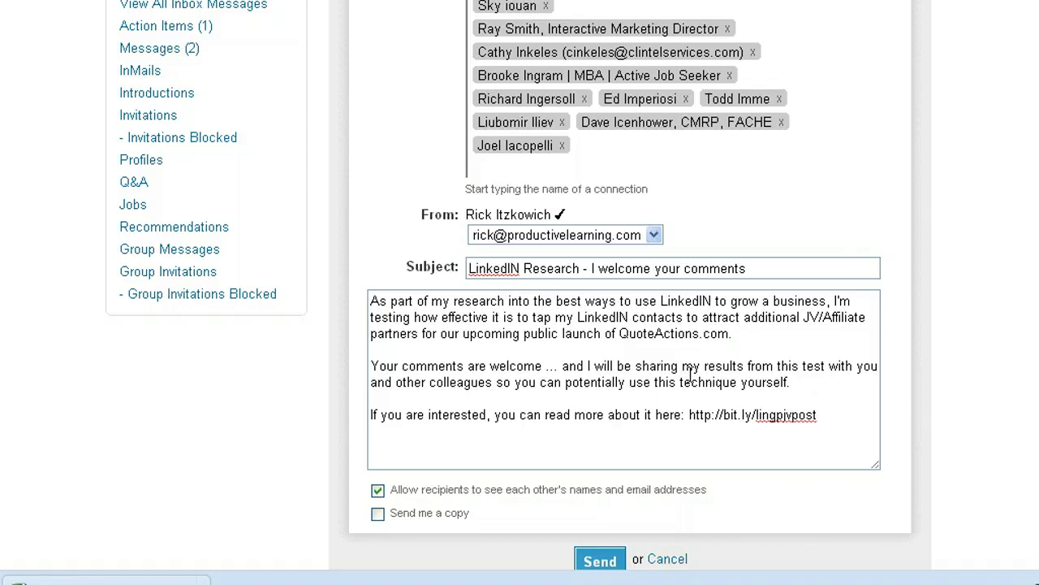
pyautogui.scroll(3, 690, 373)
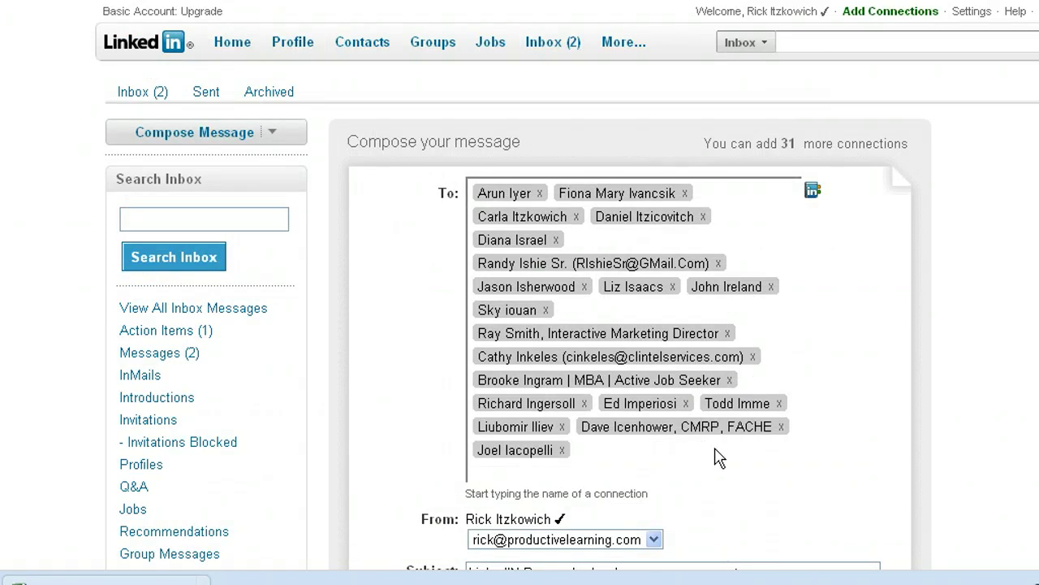
pyautogui.scroll(-1, 718, 457)
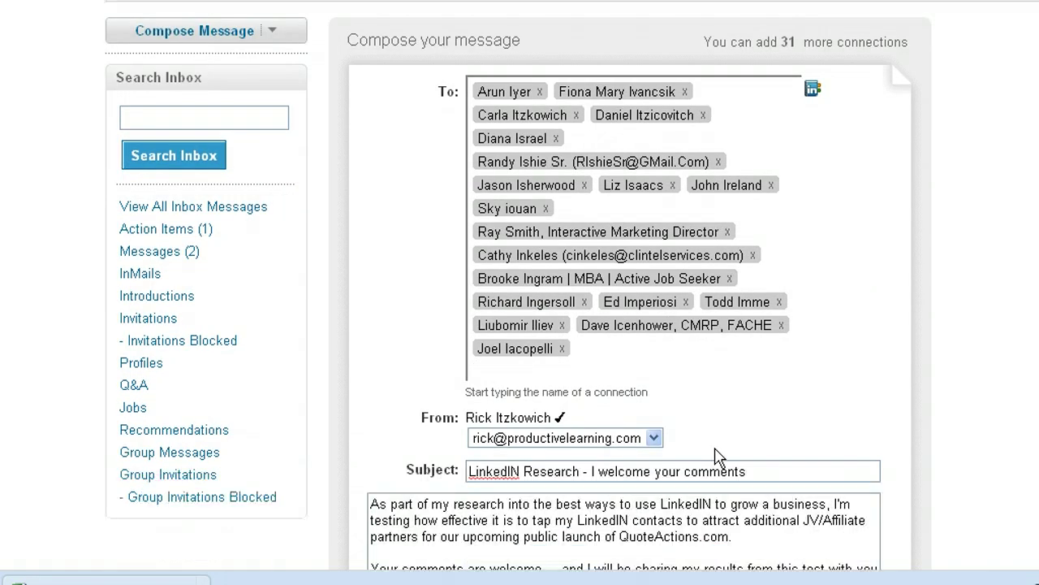
pyautogui.scroll(-1, 718, 457)
pyautogui.scroll(-1, 719, 457)
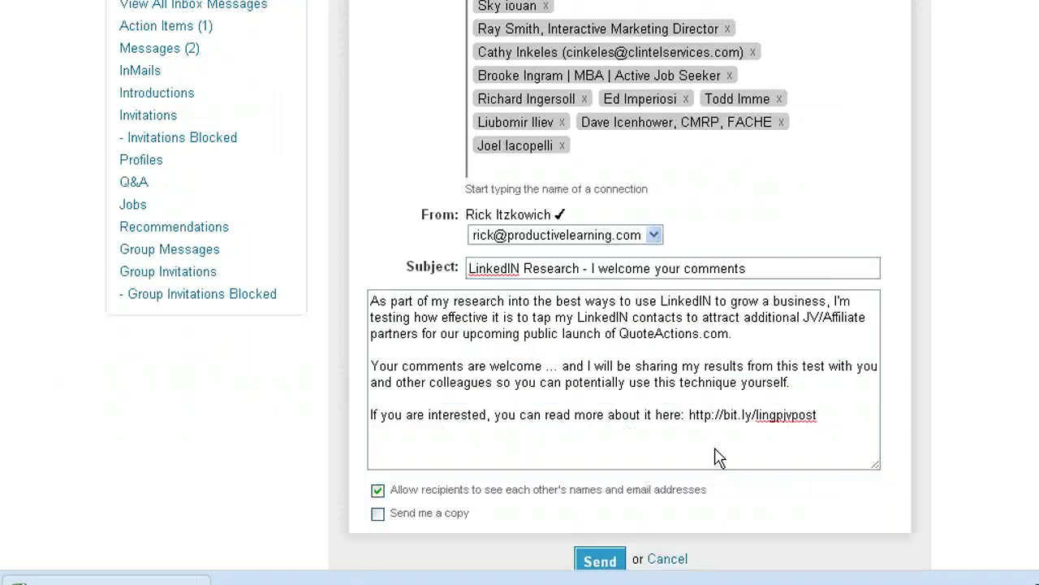
pyautogui.click(376, 492)
pyautogui.click(377, 492)
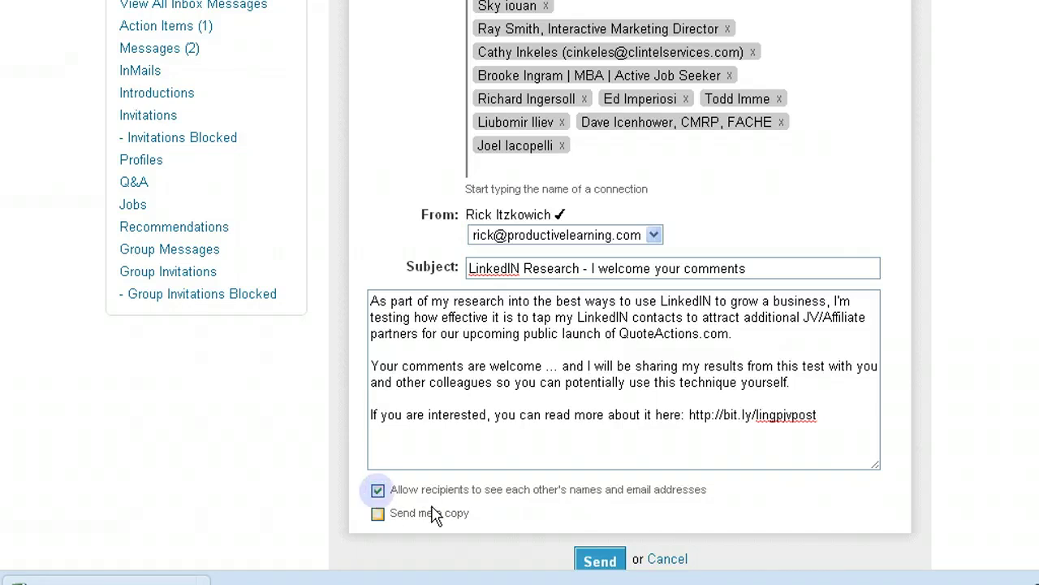
pyautogui.click(377, 492)
# Review the composed message from the recipient list through the subject and body to the sending options.
pyautogui.scroll(5, 499, 493)
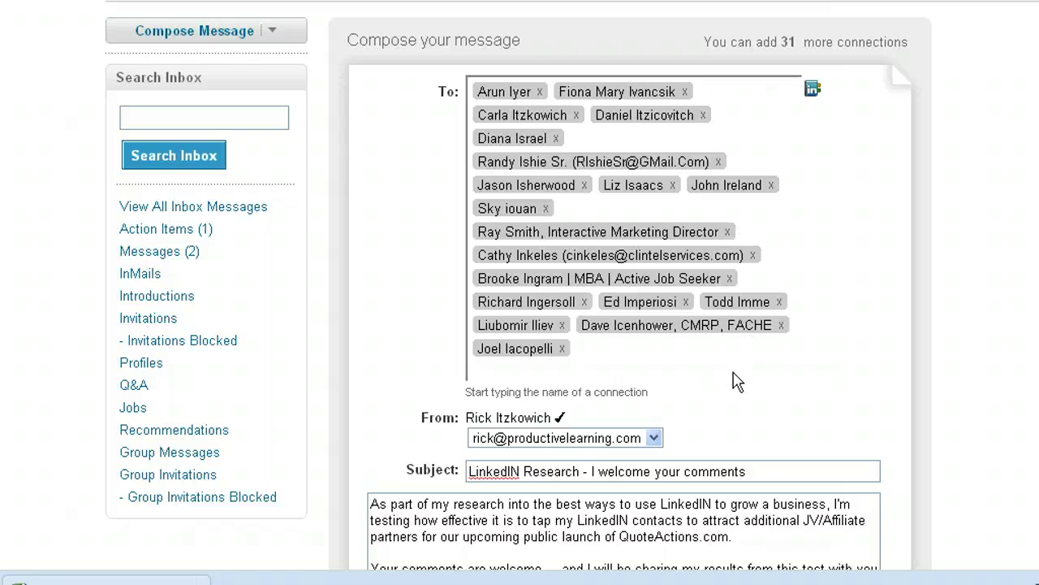
pyautogui.scroll(-3, 735, 385)
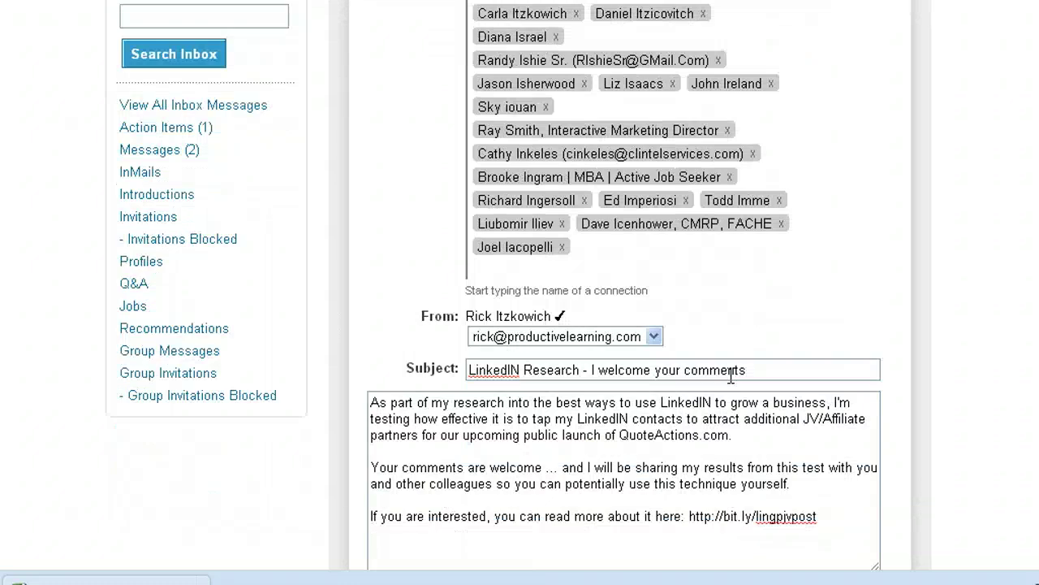
pyautogui.scroll(-3, 731, 375)
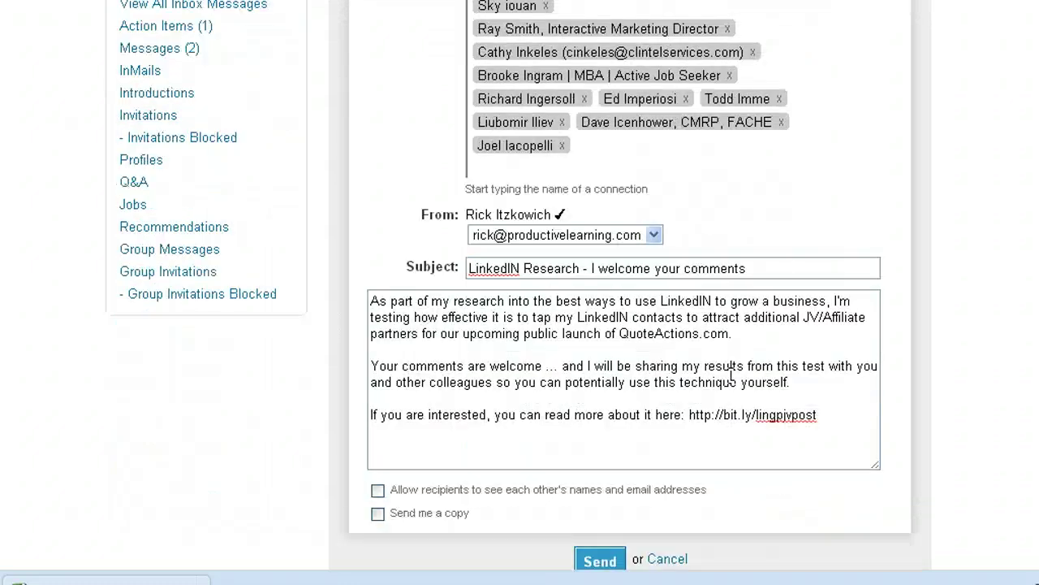
pyautogui.scroll(9, 731, 375)
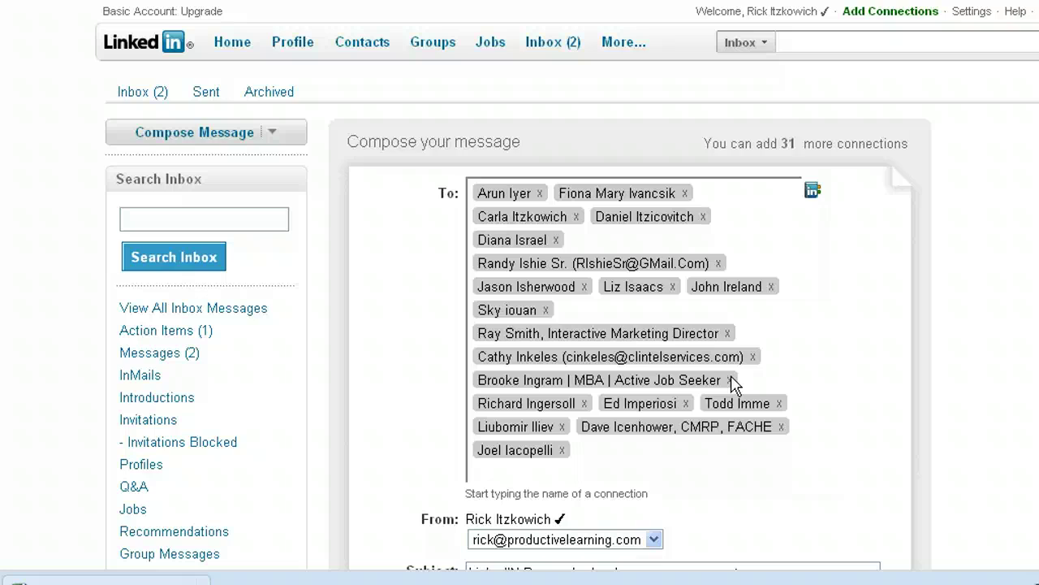
pyautogui.scroll(-3, 731, 384)
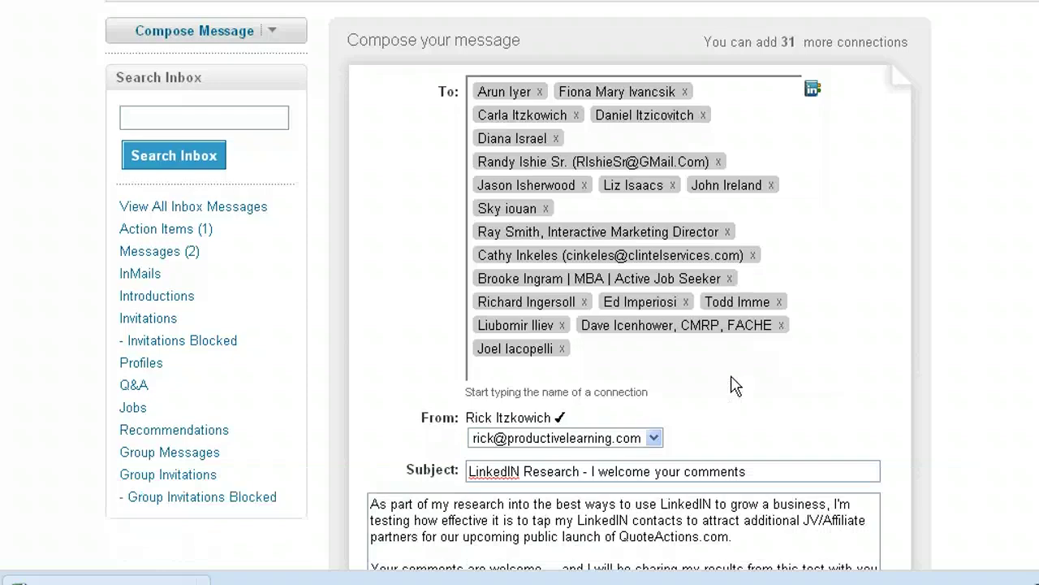
pyautogui.scroll(3, 730, 383)
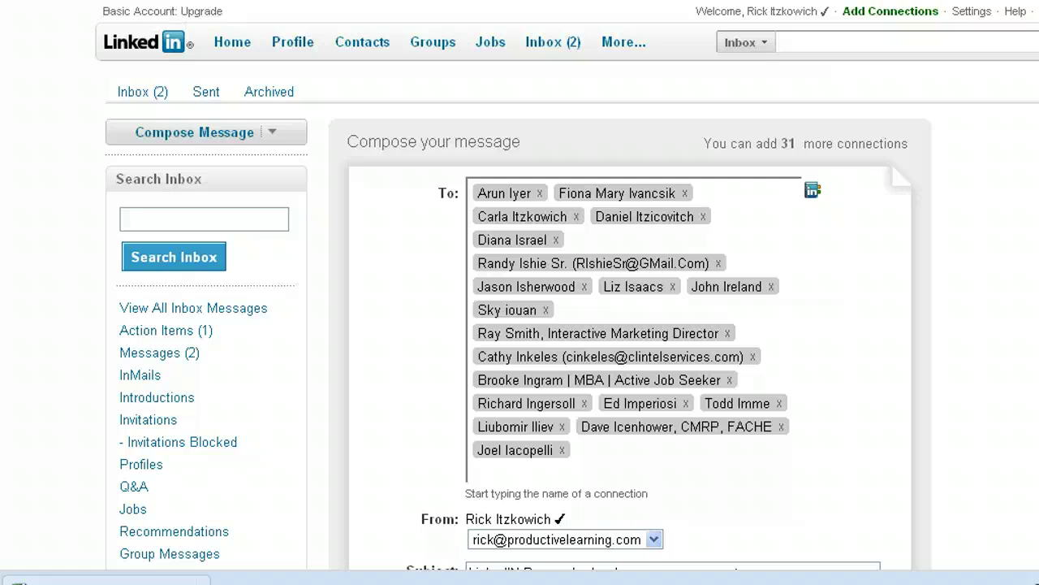
pyautogui.scroll(-3, 828, 262)
pyautogui.scroll(3, 828, 262)
# Remove all chosen recipients in the connection chooser and list the connections under the letter K.
pyautogui.click(813, 192)
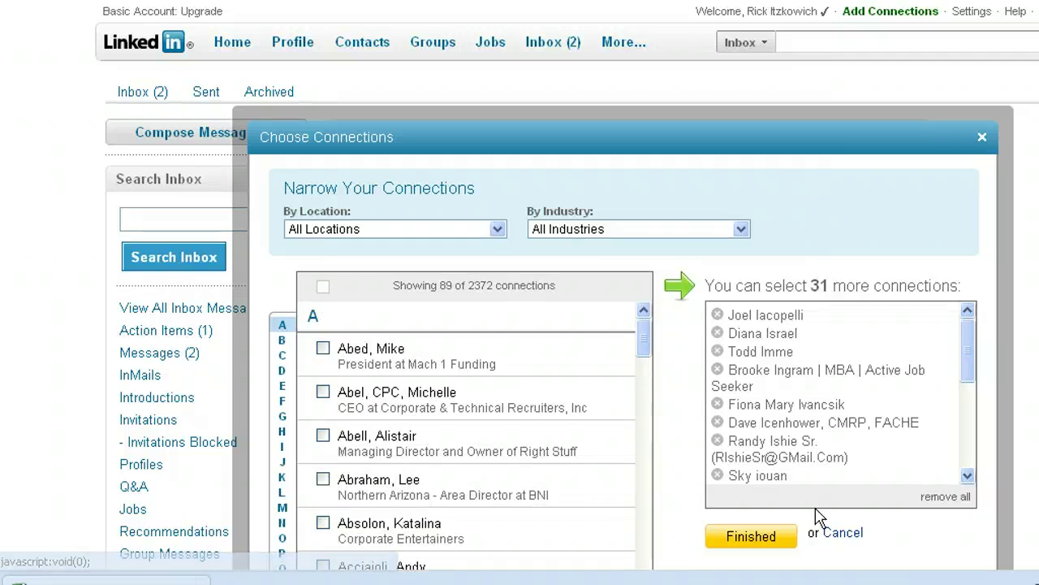
pyautogui.click(957, 496)
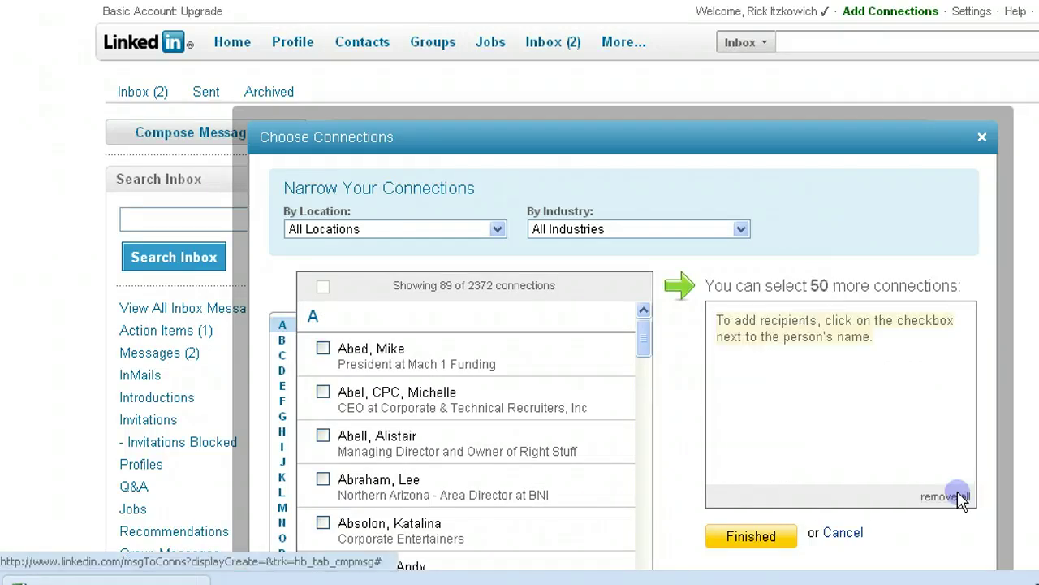
pyautogui.scroll(-2, 855, 289)
pyautogui.scroll(-2, 852, 308)
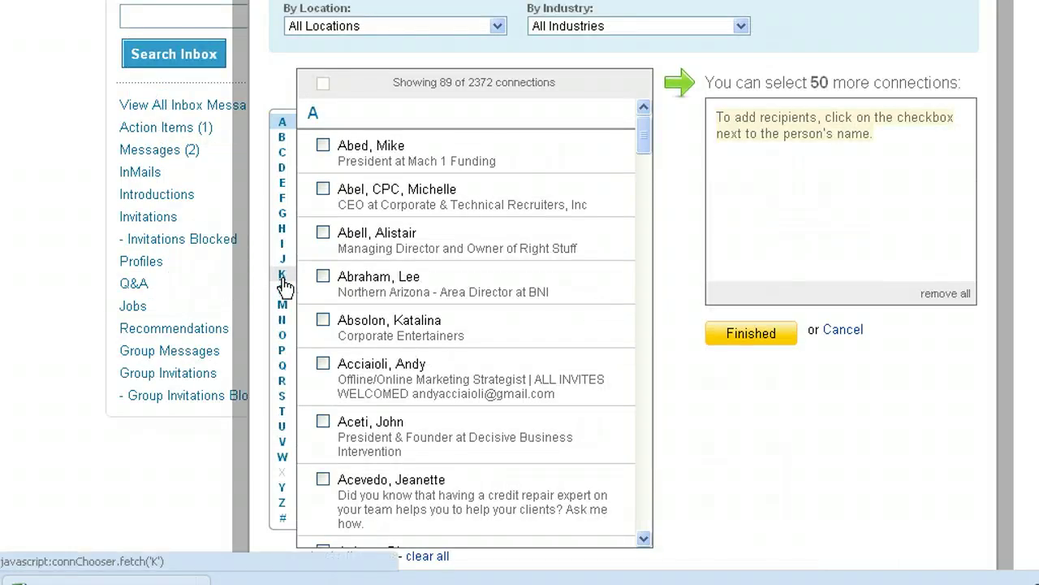
pyautogui.click(283, 276)
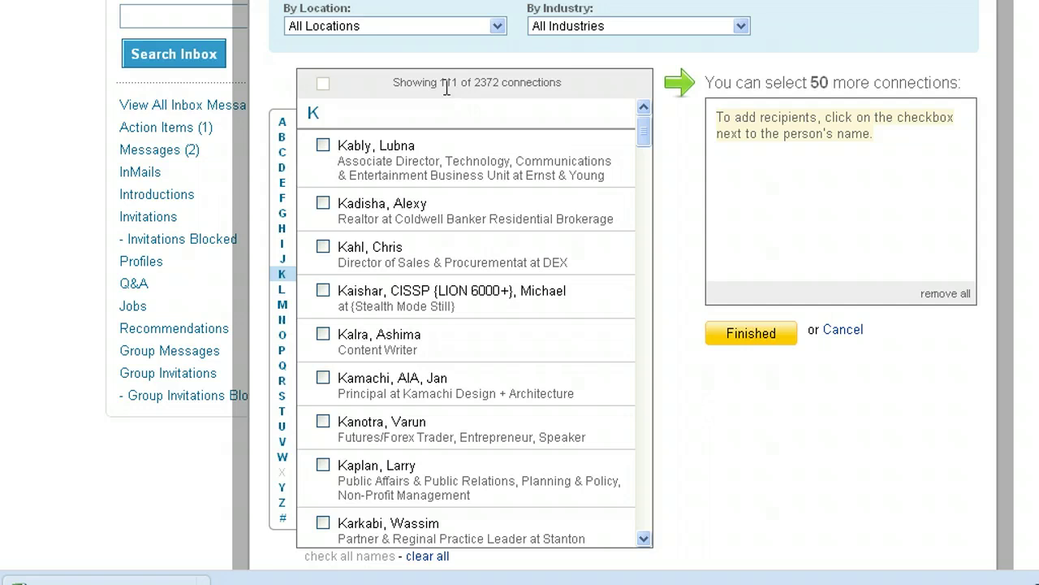
# Select the first five connections listed under K as message recipients.
pyautogui.click(323, 84)
pyautogui.click(323, 146)
pyautogui.click(324, 204)
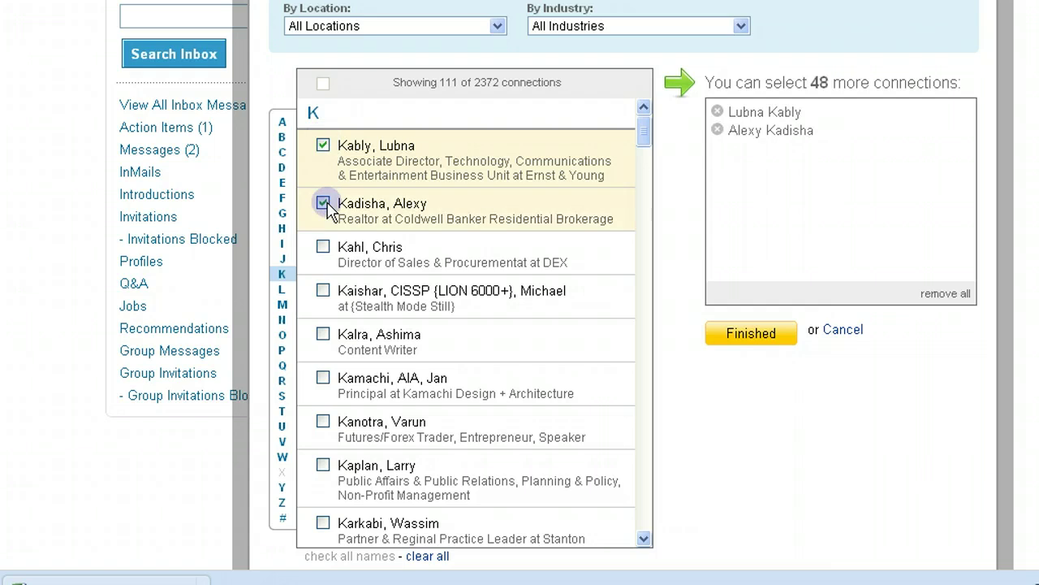
pyautogui.click(324, 248)
pyautogui.click(323, 290)
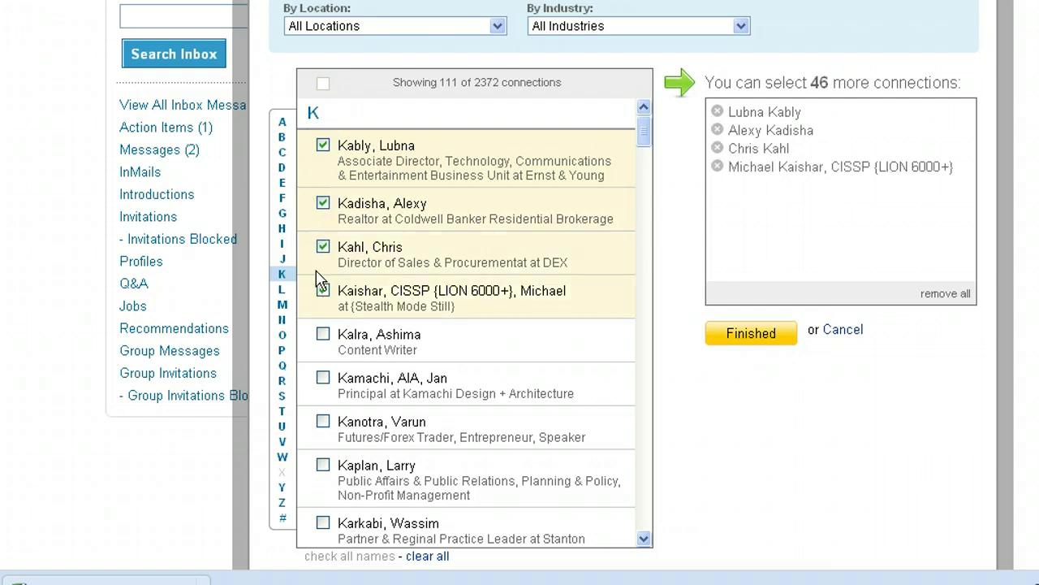
pyautogui.click(322, 333)
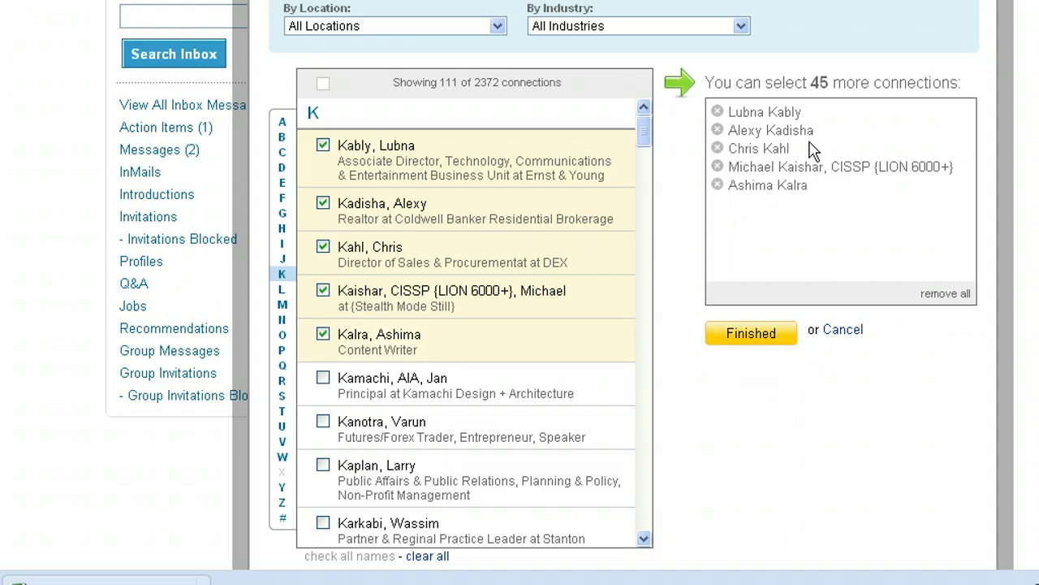
# Select the following connections under K in order until the limit of 50 recipients is reached, and finish choosing.
pyautogui.click(322, 378)
pyautogui.click(323, 421)
pyautogui.click(323, 465)
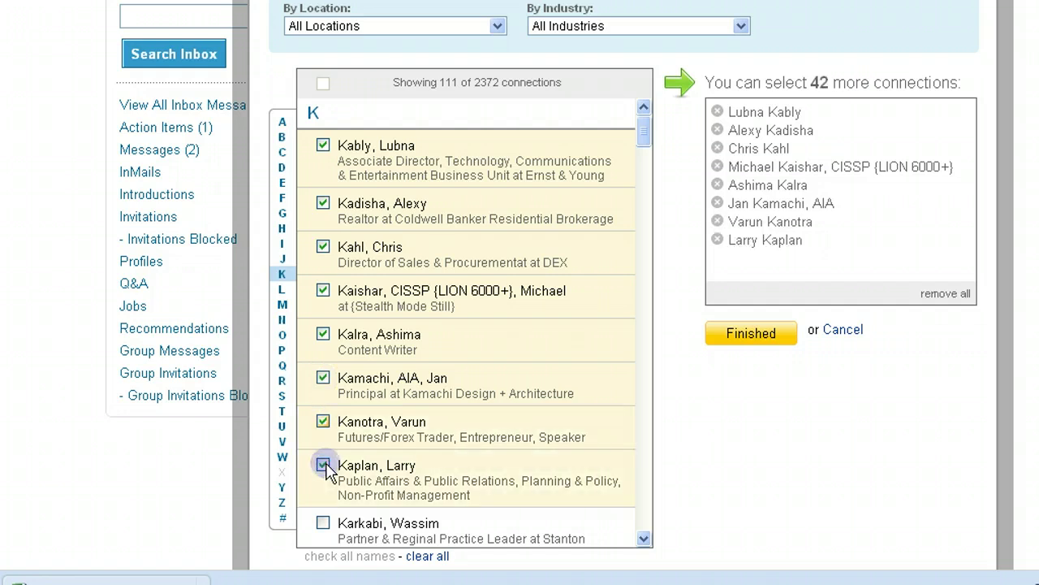
pyautogui.scroll(-3, 327, 471)
pyautogui.click(323, 421)
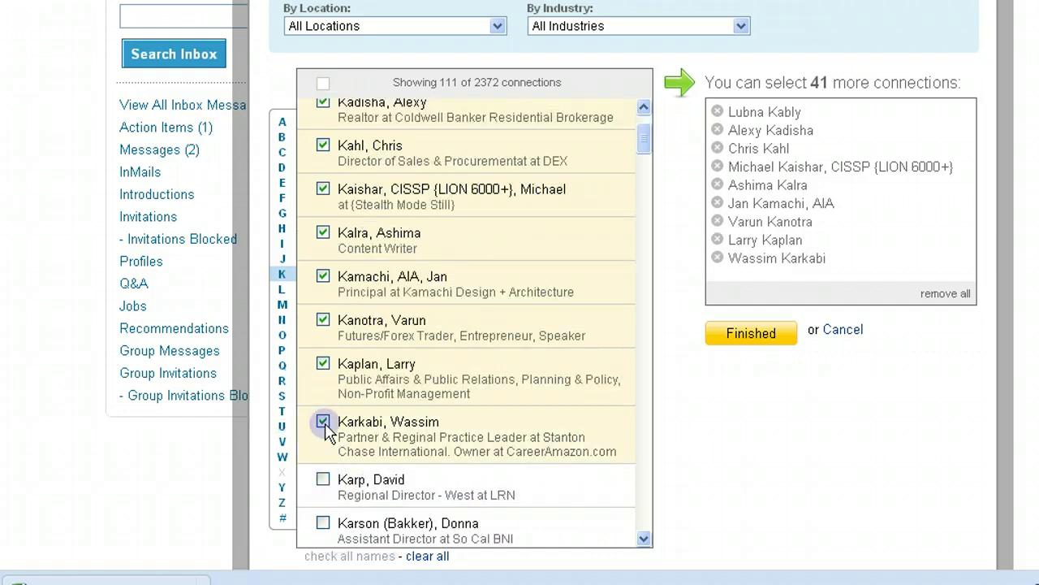
pyautogui.click(323, 480)
pyautogui.scroll(-3, 325, 479)
pyautogui.click(322, 422)
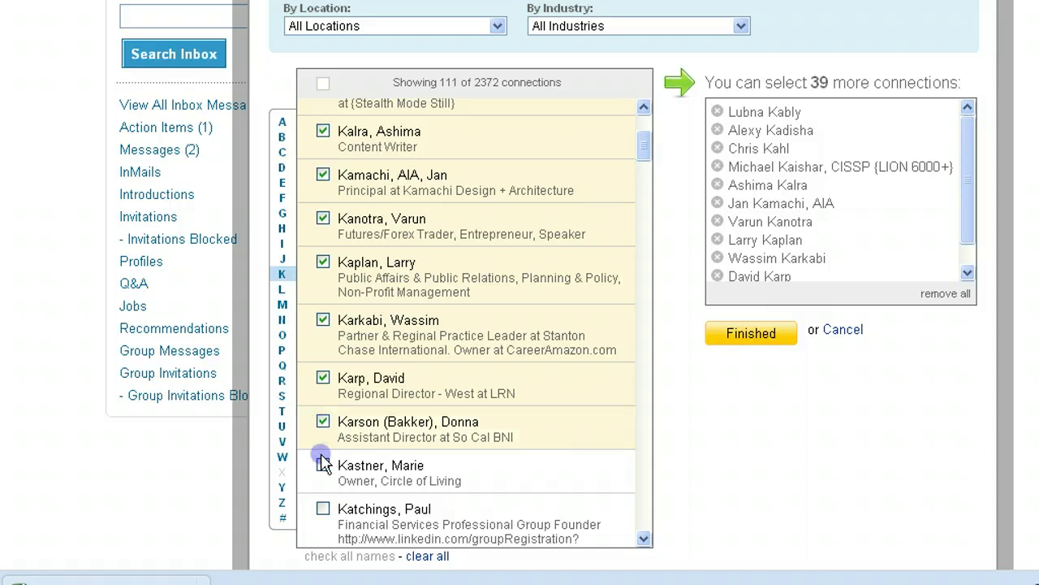
pyautogui.click(322, 464)
pyautogui.scroll(-3, 322, 471)
pyautogui.click(323, 408)
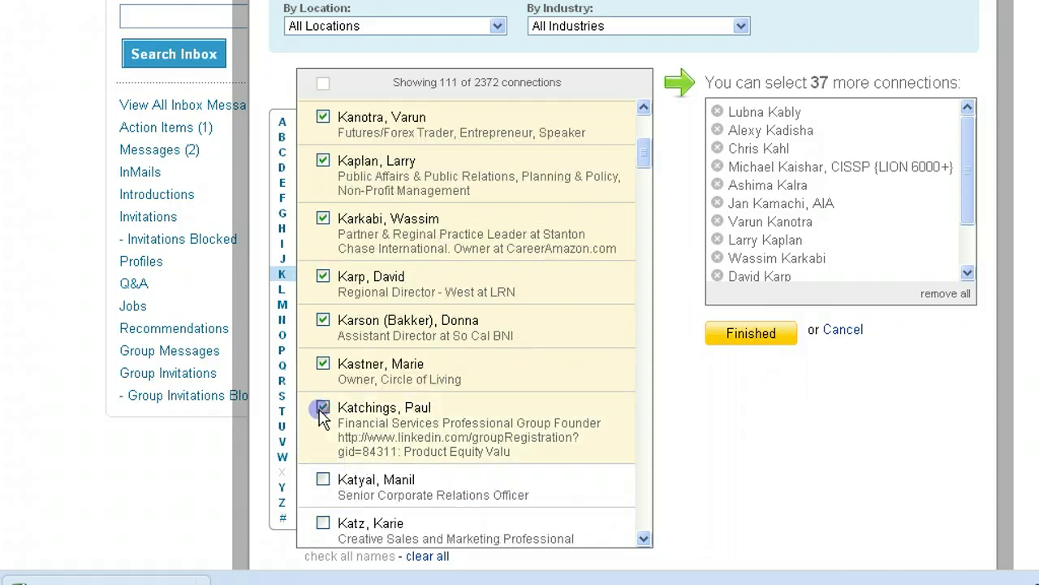
pyautogui.click(322, 479)
pyautogui.click(322, 522)
pyautogui.scroll(-9, 392, 483)
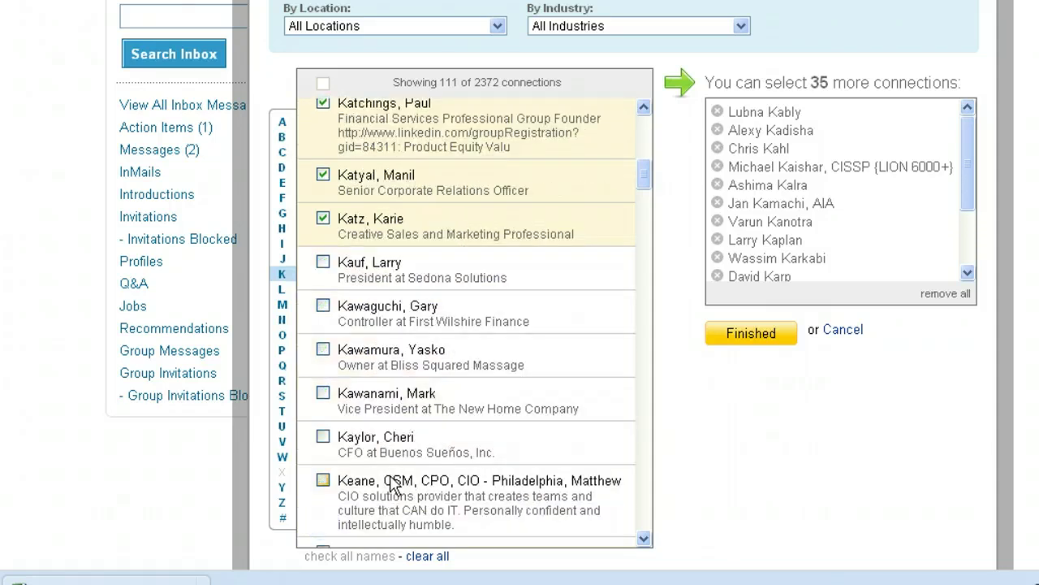
pyautogui.click(323, 261)
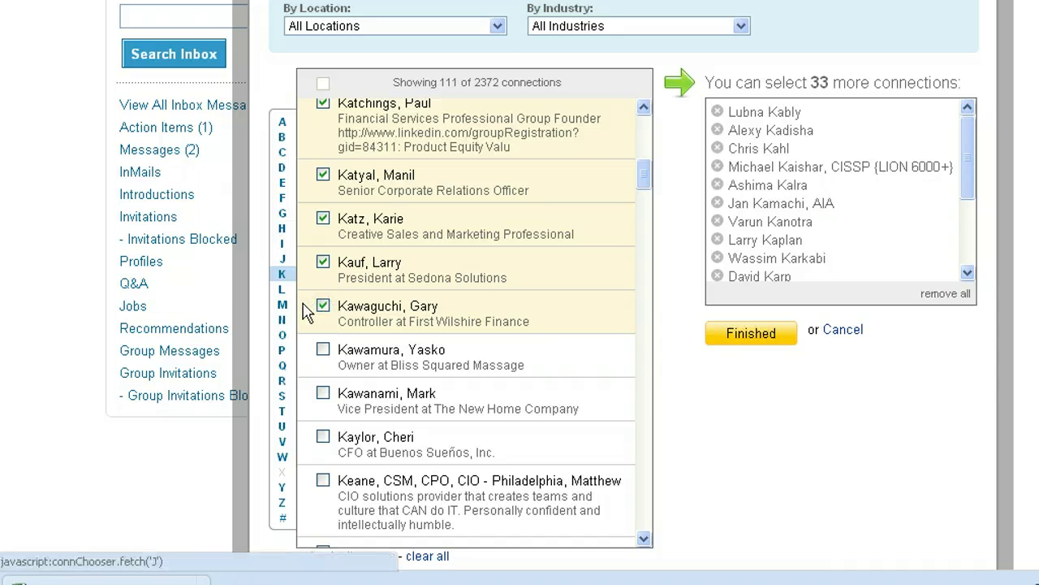
pyautogui.click(323, 349)
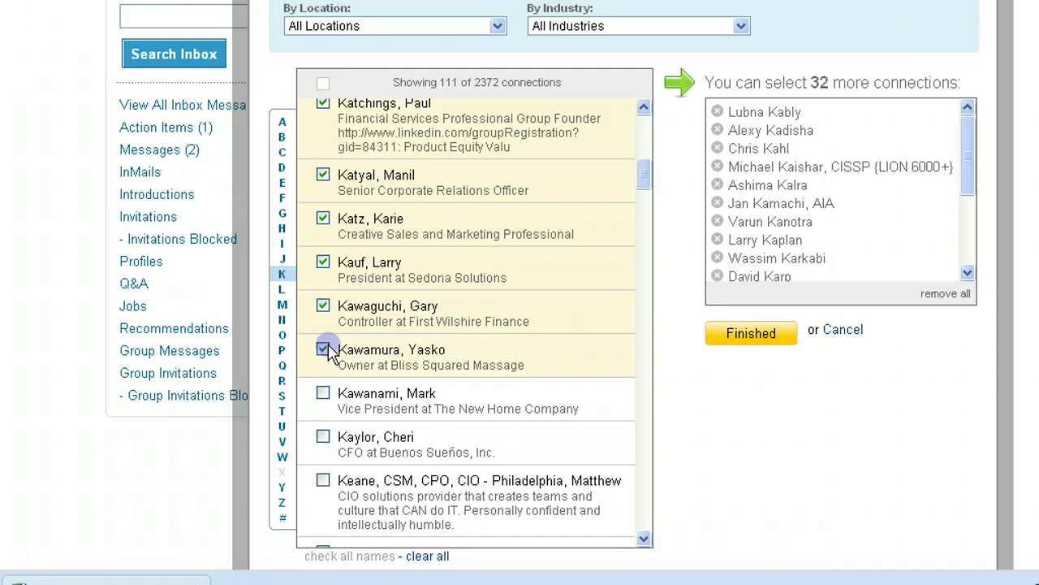
pyautogui.click(323, 393)
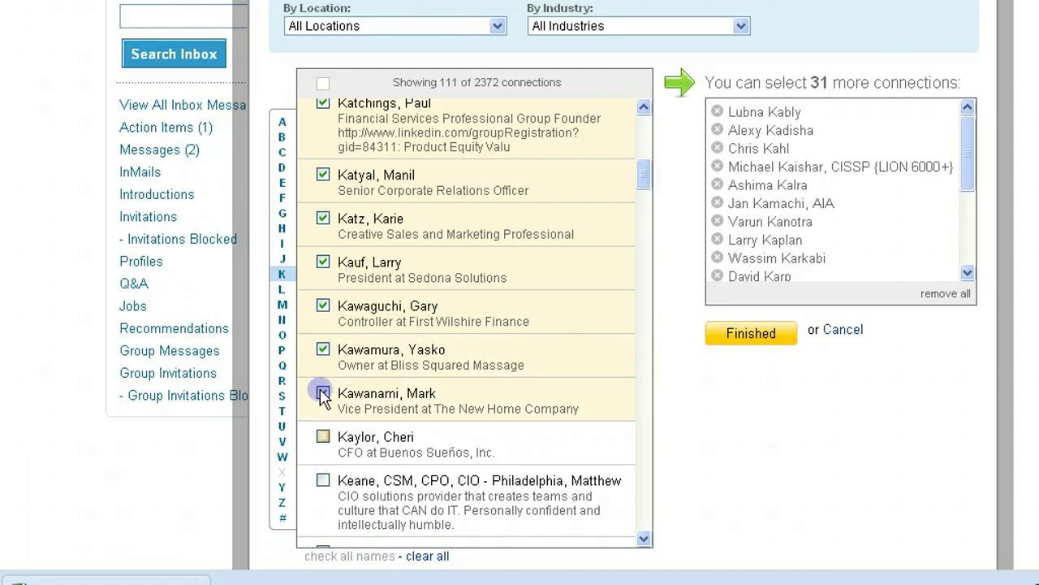
pyautogui.click(323, 436)
pyautogui.scroll(-3, 322, 442)
pyautogui.click(323, 379)
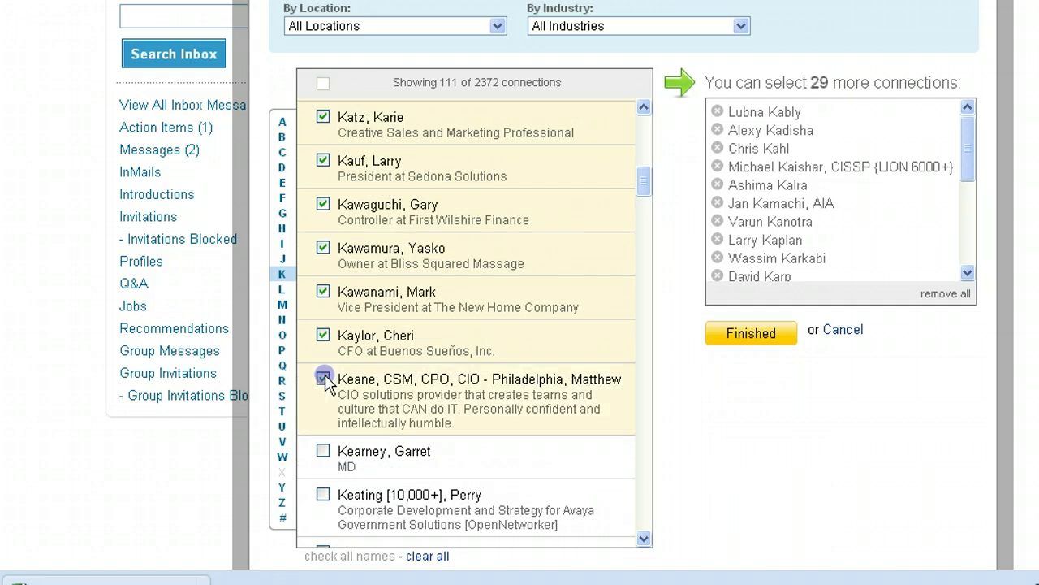
pyautogui.click(323, 450)
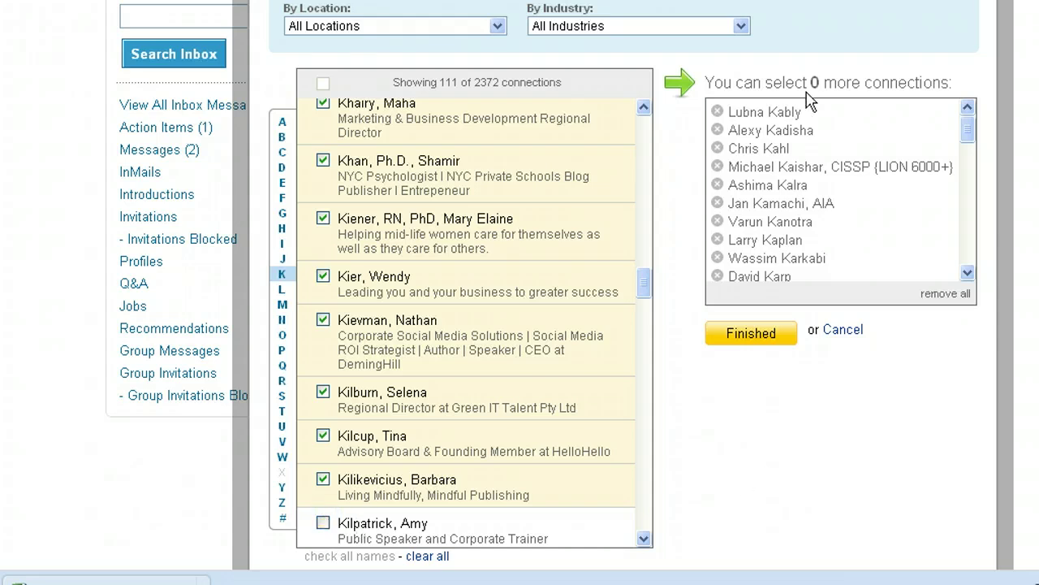
pyautogui.click(752, 334)
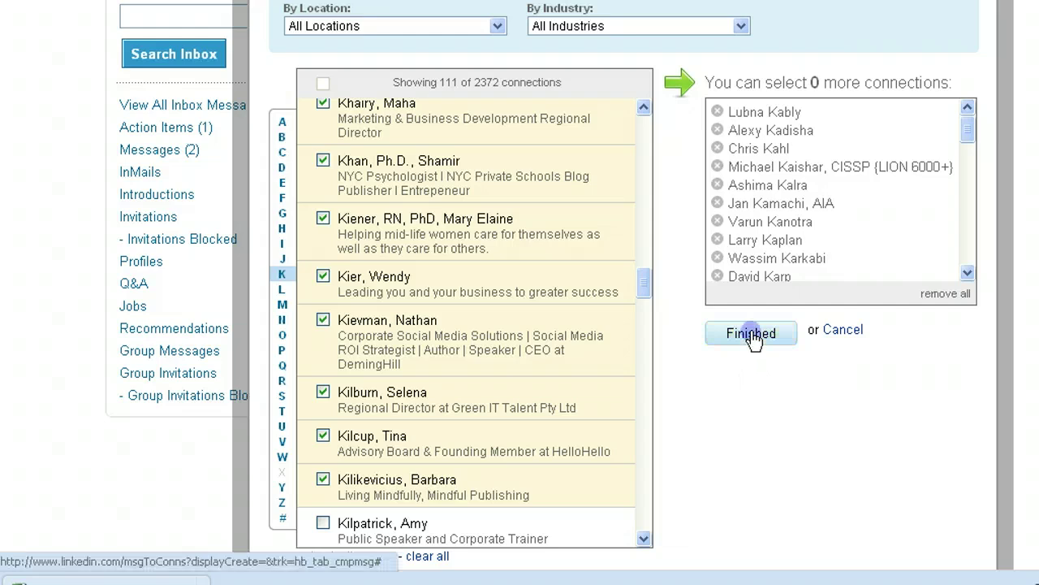
# Check the recipient list, subject, body and sending options of the message, and send it.
pyautogui.scroll(-1, 904, 290)
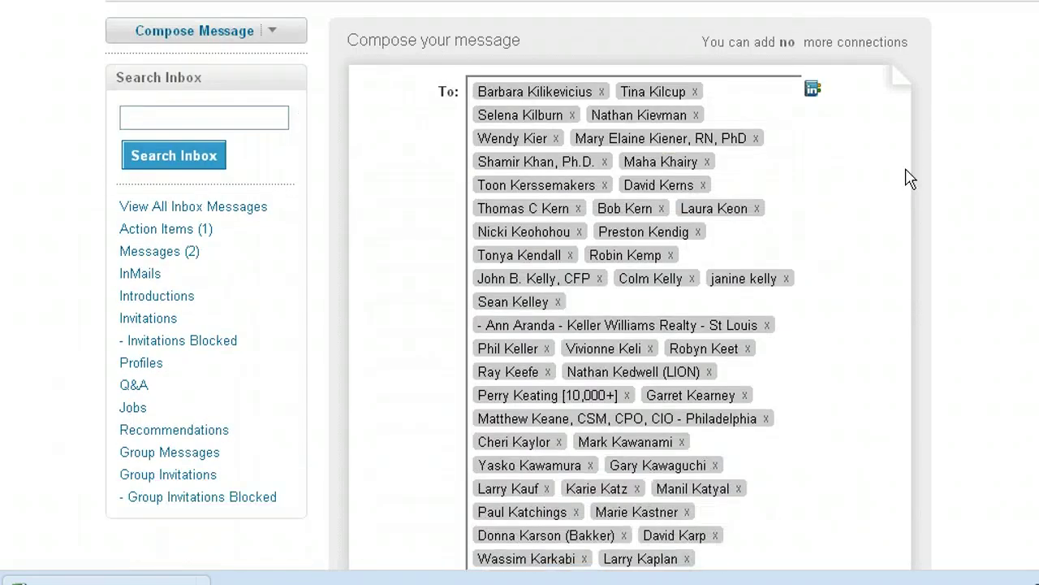
pyautogui.scroll(-1, 869, 246)
pyautogui.scroll(-4, 869, 246)
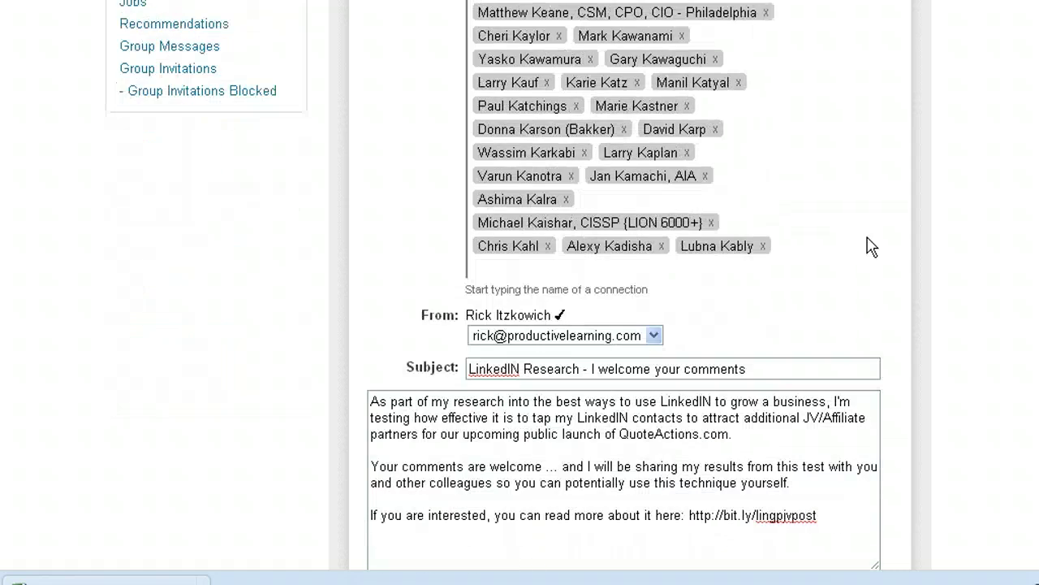
pyautogui.scroll(-2, 845, 363)
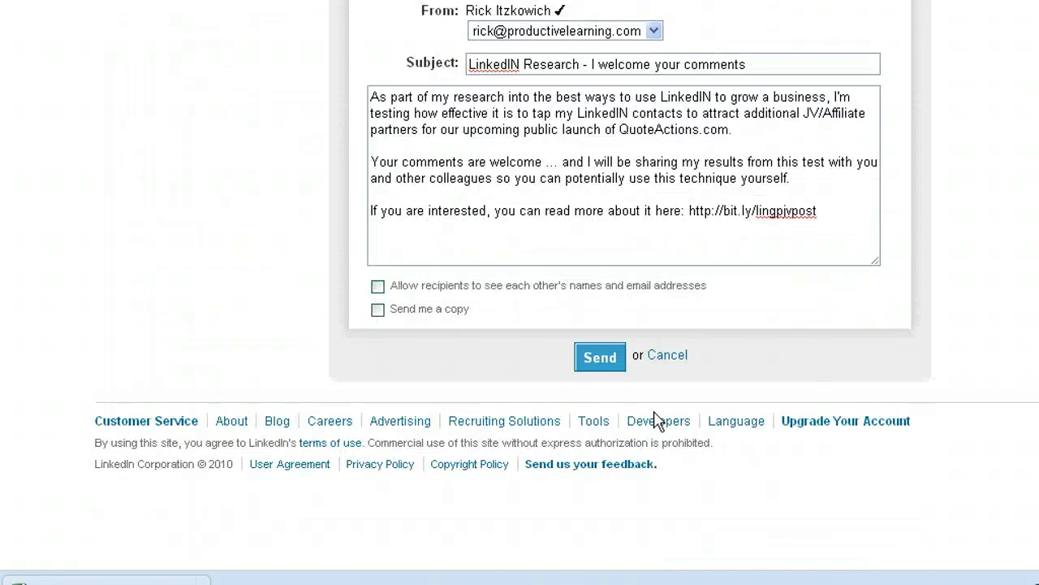
pyautogui.scroll(4, 719, 322)
pyautogui.scroll(3, 719, 322)
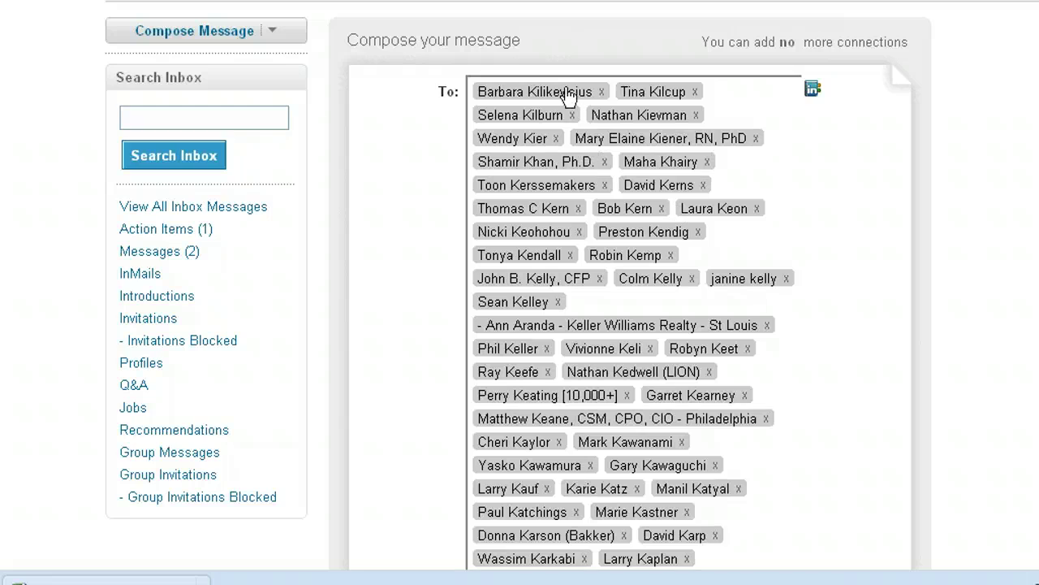
pyautogui.scroll(-5, 851, 311)
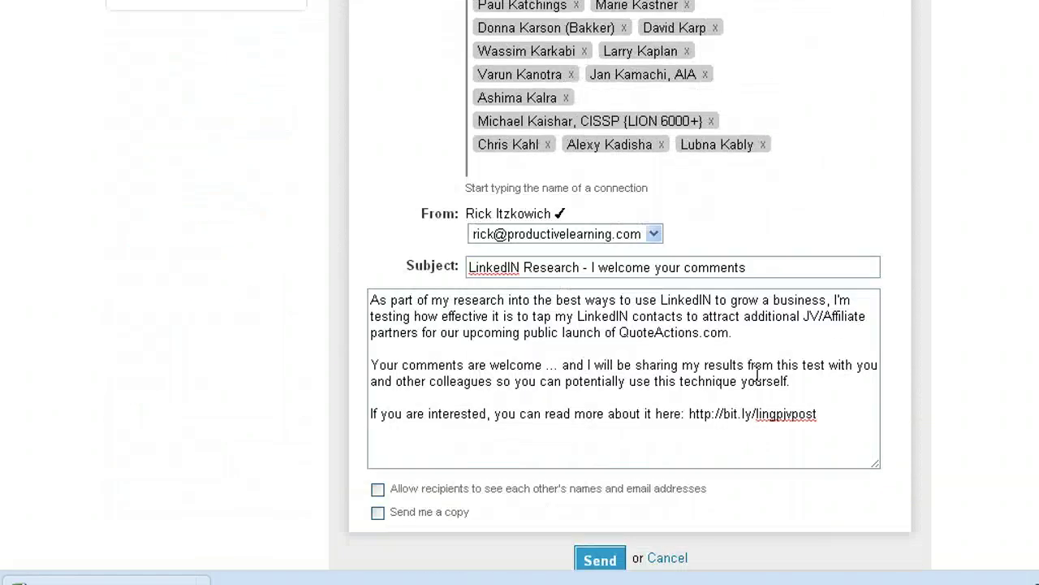
pyautogui.click(605, 560)
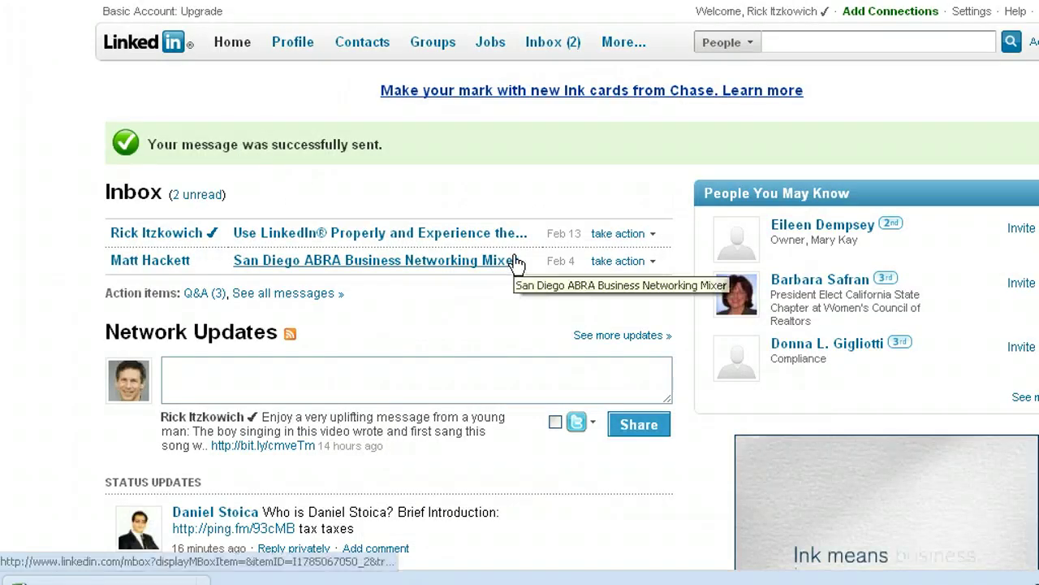
# Start a new message and enter the same body text beginning "As part of my research into the best ways to use LinkedIN".
pyautogui.moveTo(548, 46)
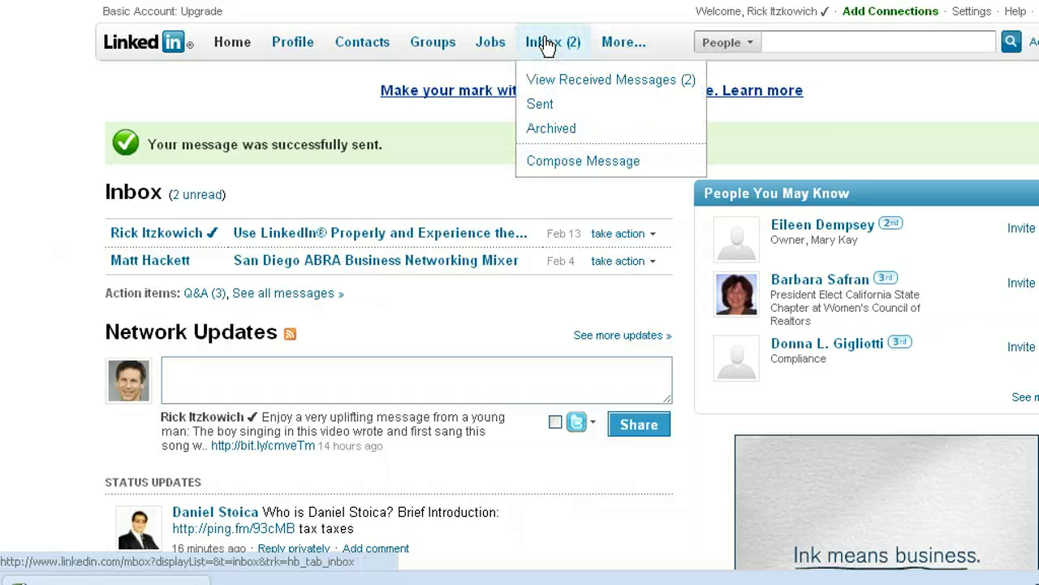
pyautogui.click(586, 165)
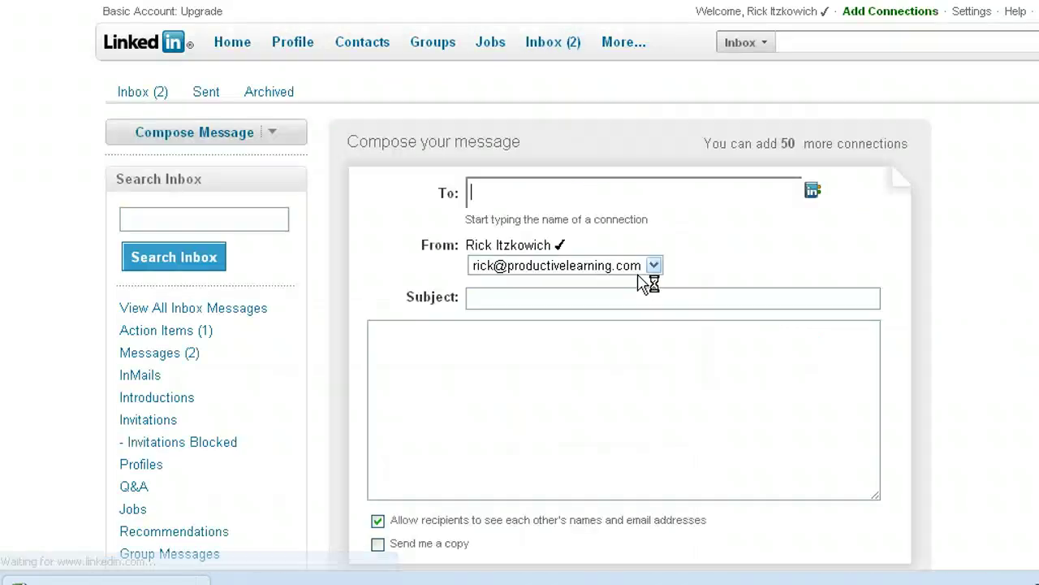
pyautogui.click(563, 368)
pyautogui.write("As part of my research into the best ways to use LinkedIN to grow a business, I'm testing how effective it is to tap my LinkedIN contacts to attract additional JV/Affiliate partners for our upcoming public launch of QuoteActions.com.  Your comments are welcome ... and I will be sharing my results from this test with you and other colleagues so you can potentially use this technique yourself.  If you are interested, you can read more about it here: http://bit.ly/lingpjvpost")
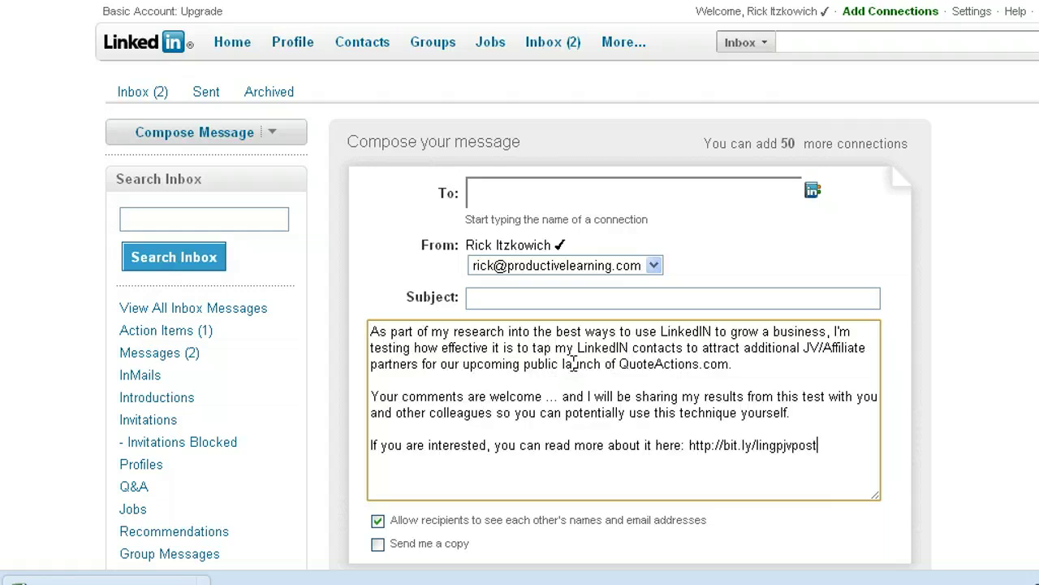
# Set the message subject to "LinkedIN Research - I welcome your comments".
pyautogui.click(584, 295)
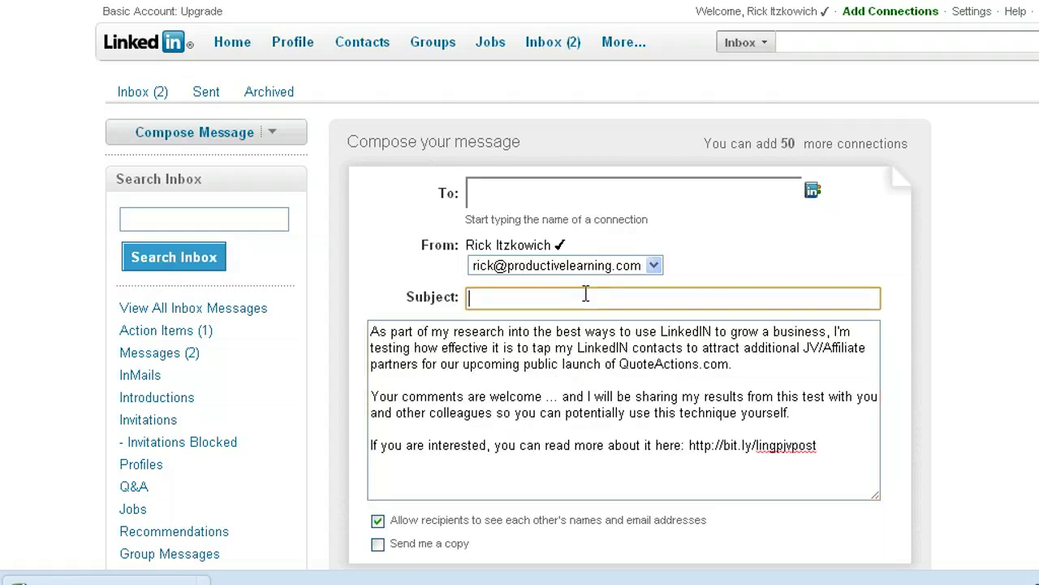
pyautogui.write('r')
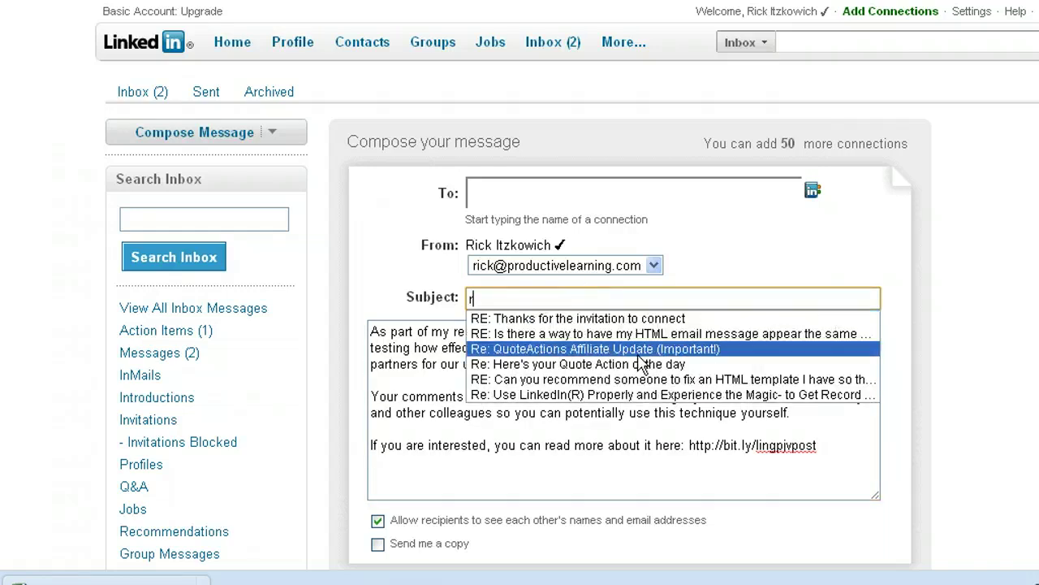
pyautogui.press('BackSpace')
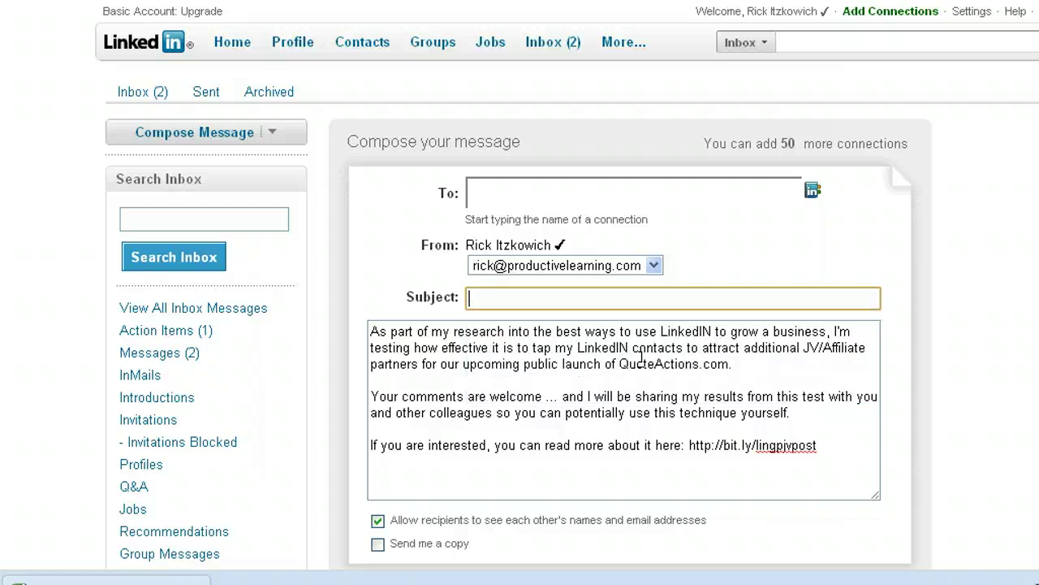
pyautogui.write('li')
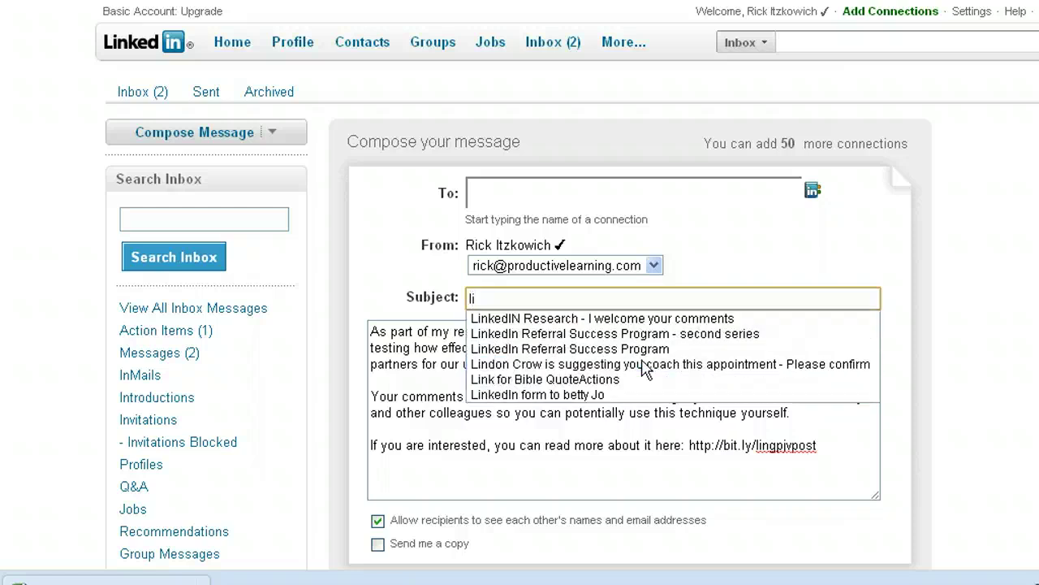
pyautogui.click(678, 318)
# List the connections under K in the connection chooser and select the one directly after the previous batch's last recipient.
pyautogui.click(811, 192)
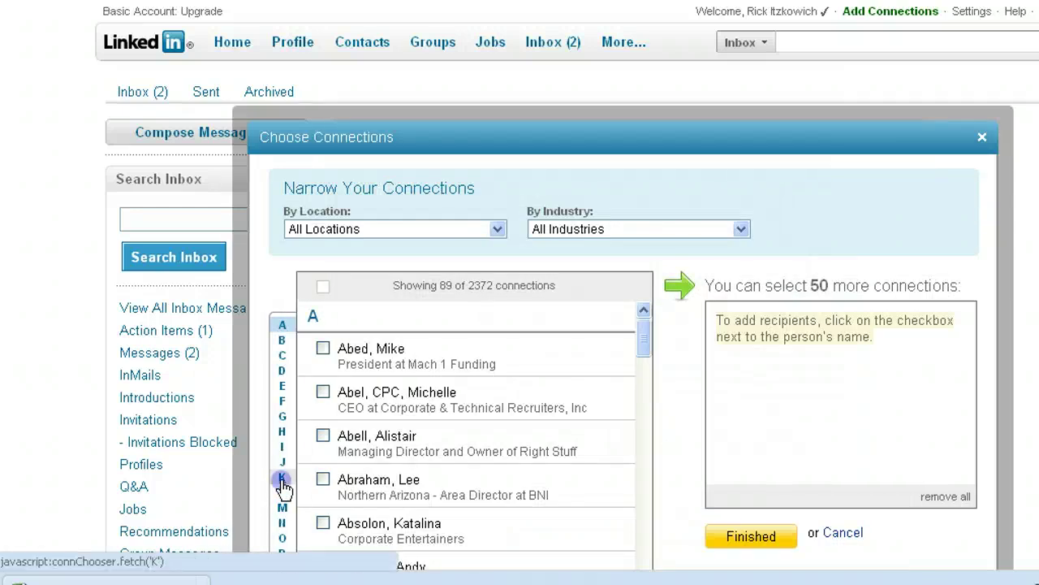
pyautogui.click(282, 477)
pyautogui.click(643, 409)
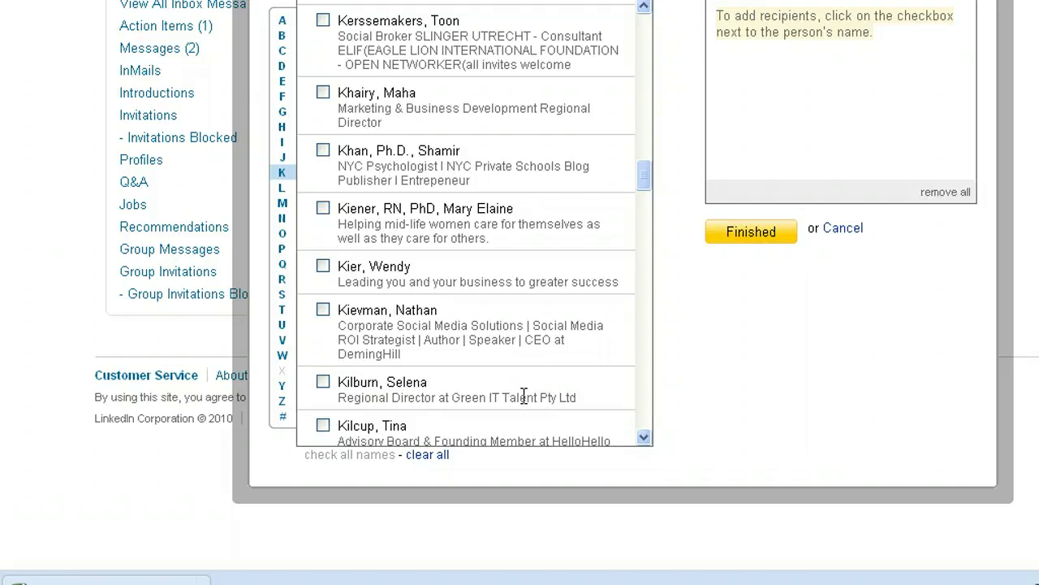
pyautogui.scroll(-2, 523, 380)
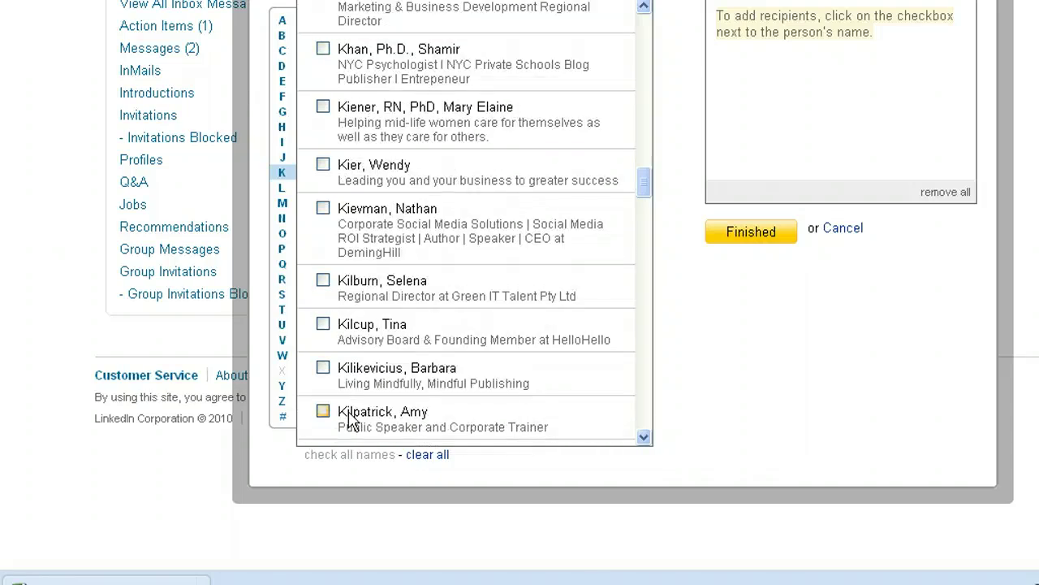
pyautogui.click(323, 412)
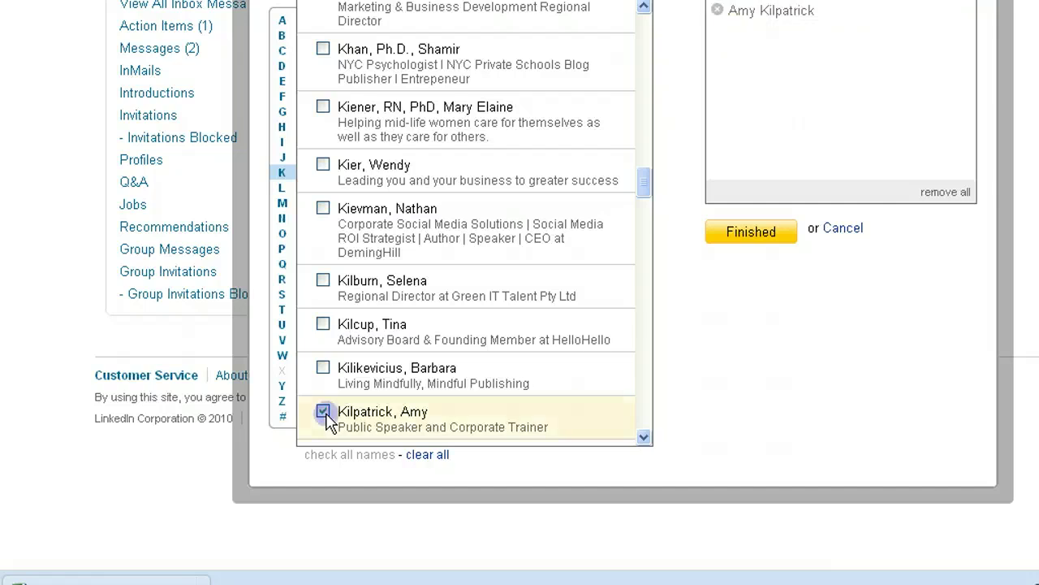
pyautogui.scroll(3, 863, 106)
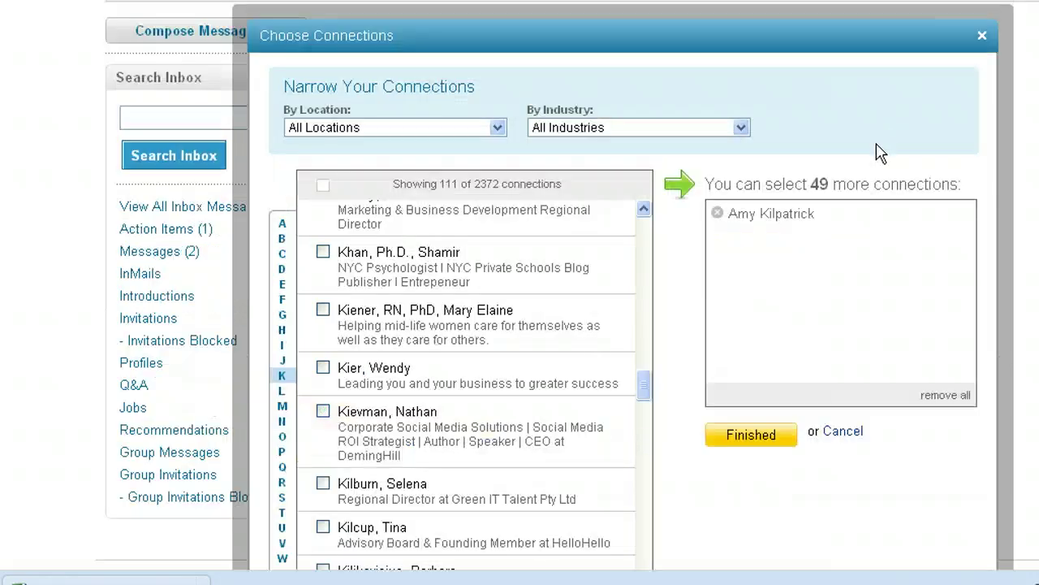
pyautogui.scroll(-1, 873, 246)
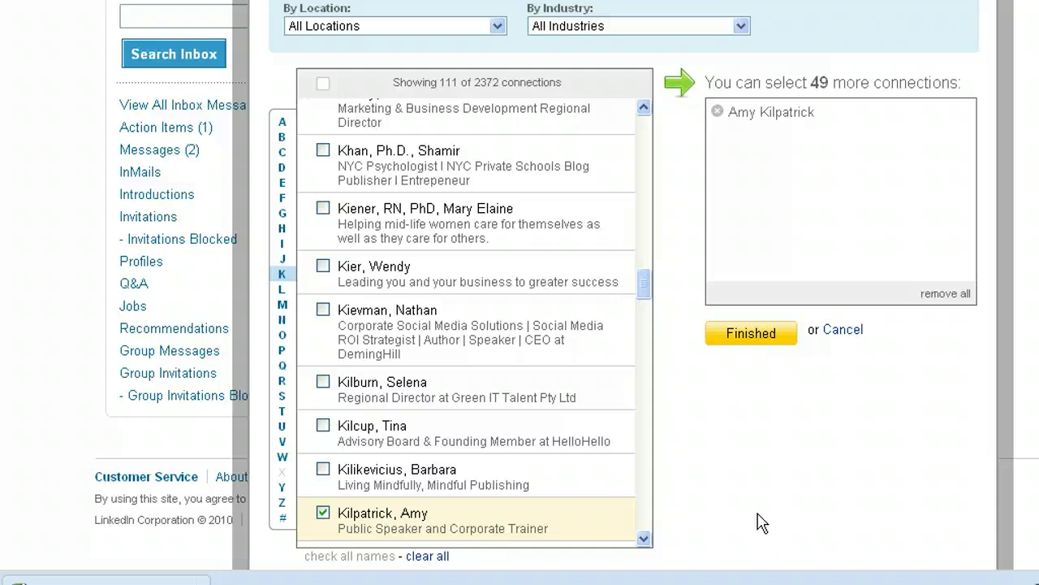
# Open the My Connections page and look over its filter categories, connection list and options below the list.
pyautogui.scroll(3, 762, 522)
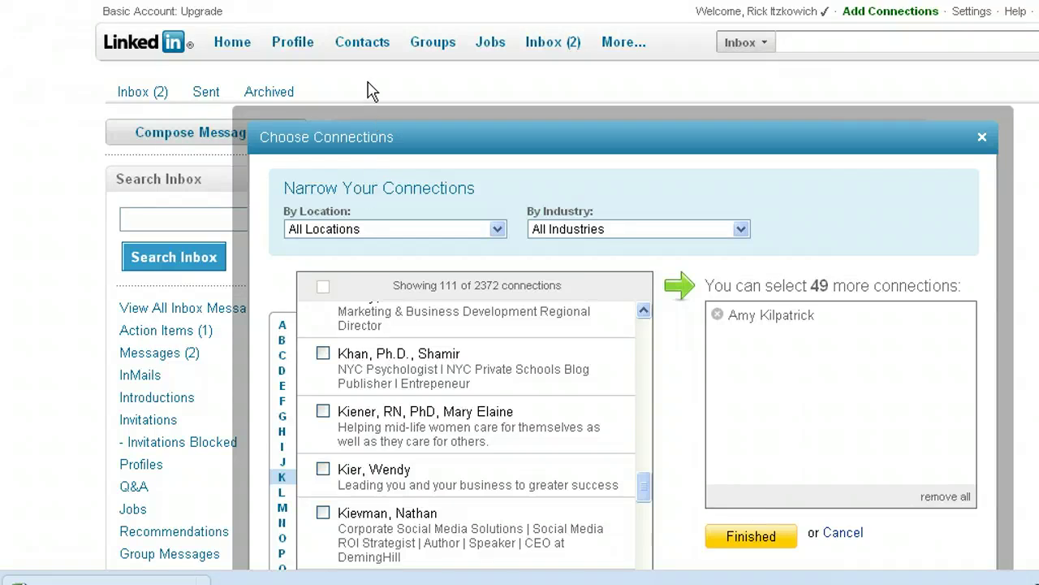
pyautogui.moveTo(364, 48)
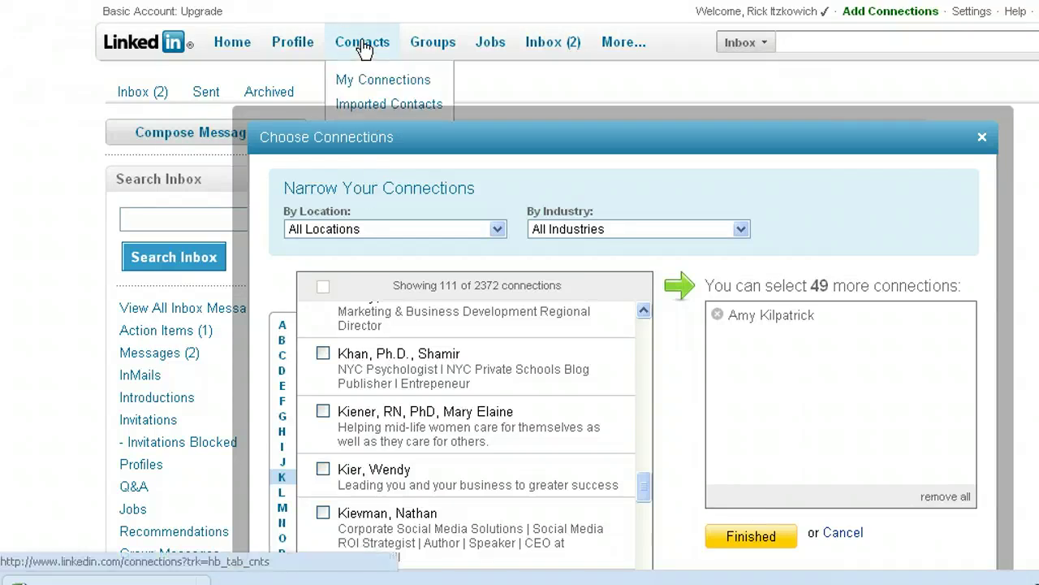
pyautogui.click(416, 81)
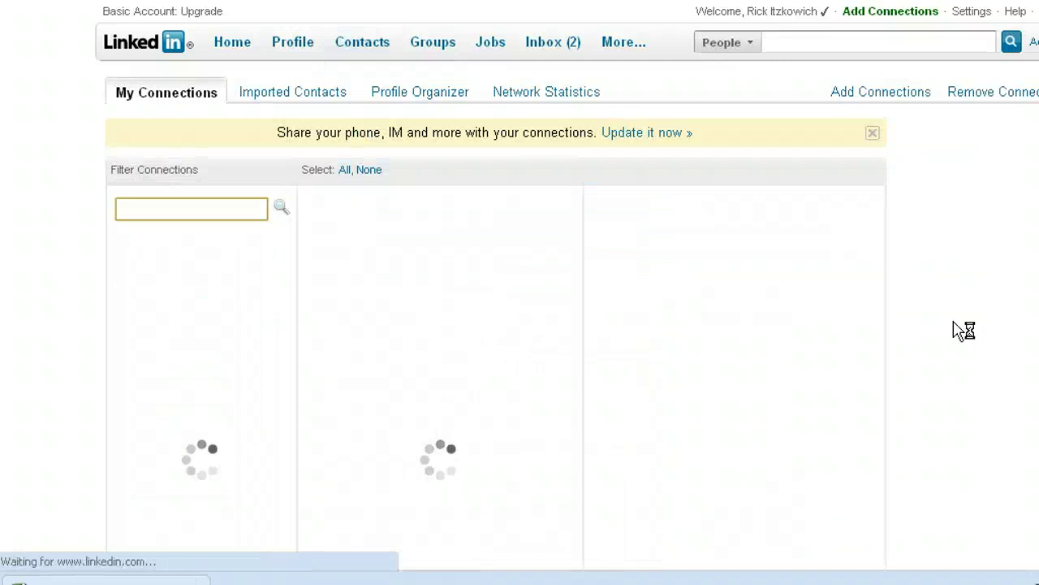
pyautogui.scroll(-4, 773, 336)
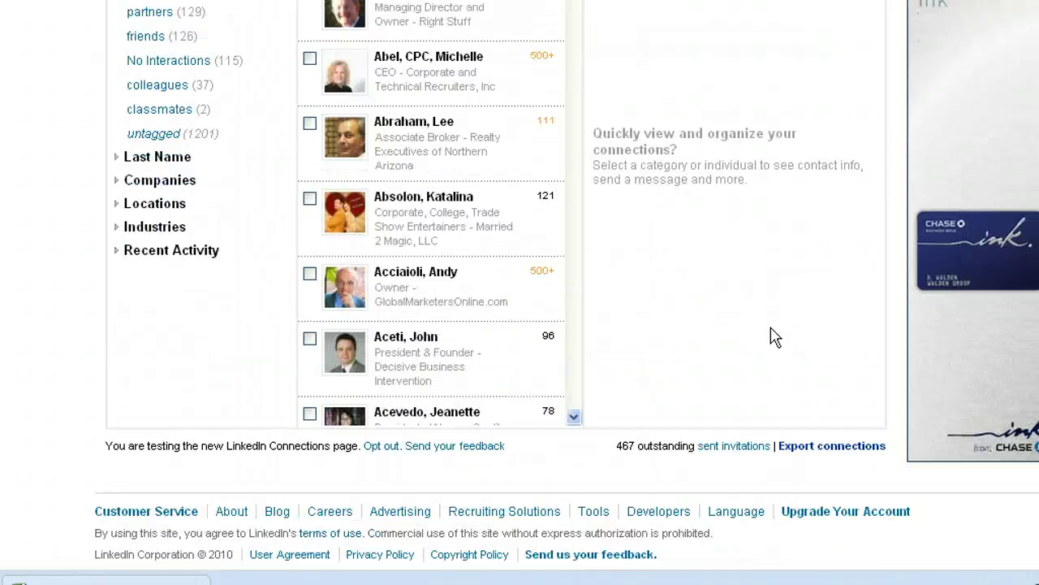
pyautogui.scroll(3, 808, 393)
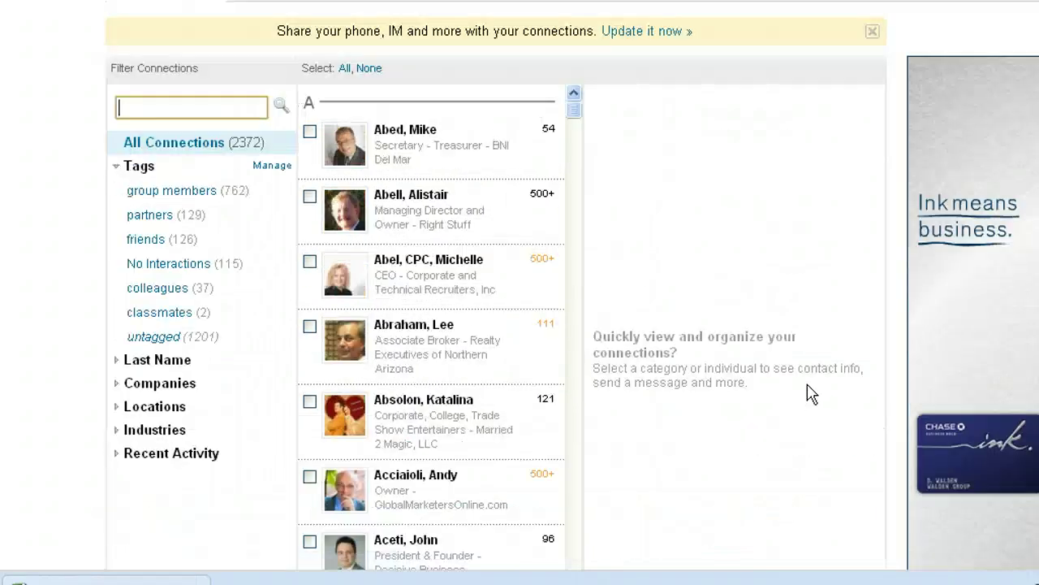
# Open the connection export page, check the available file formats, and export all connections to a .CSV file.
pyautogui.scroll(-3, 808, 384)
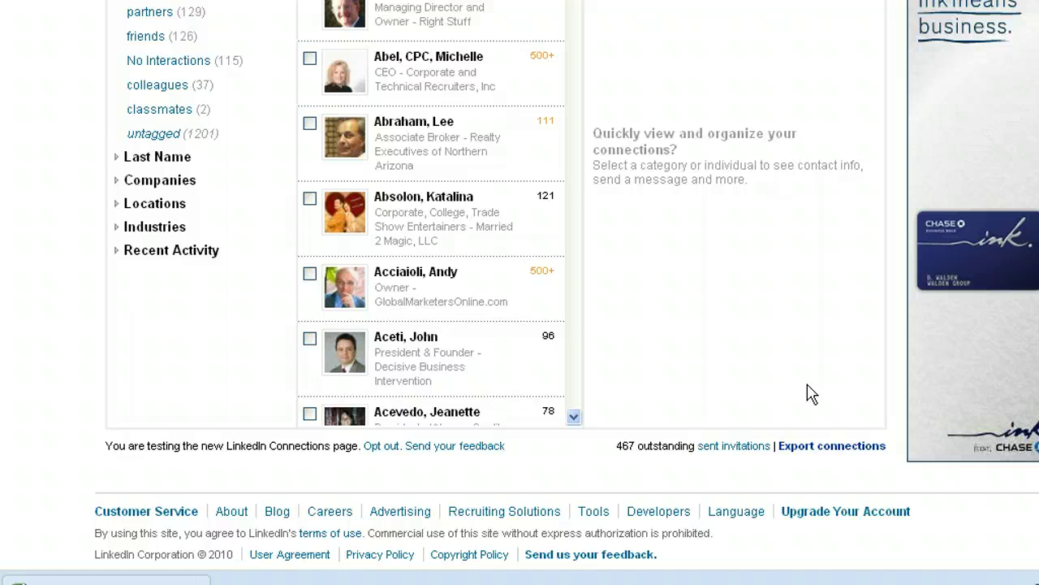
pyautogui.click(837, 446)
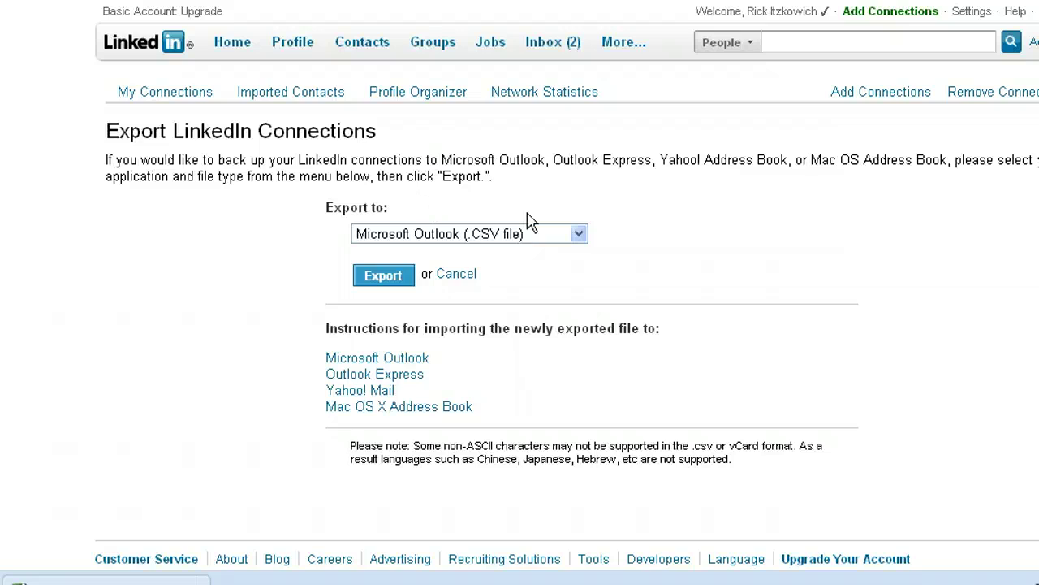
pyautogui.scroll(-1, 686, 227)
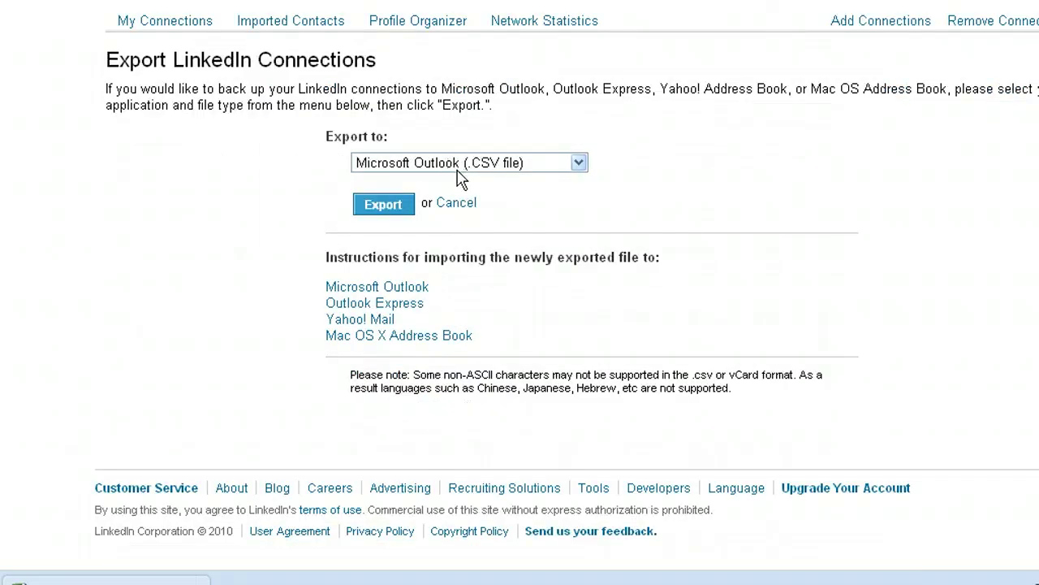
pyautogui.click(578, 163)
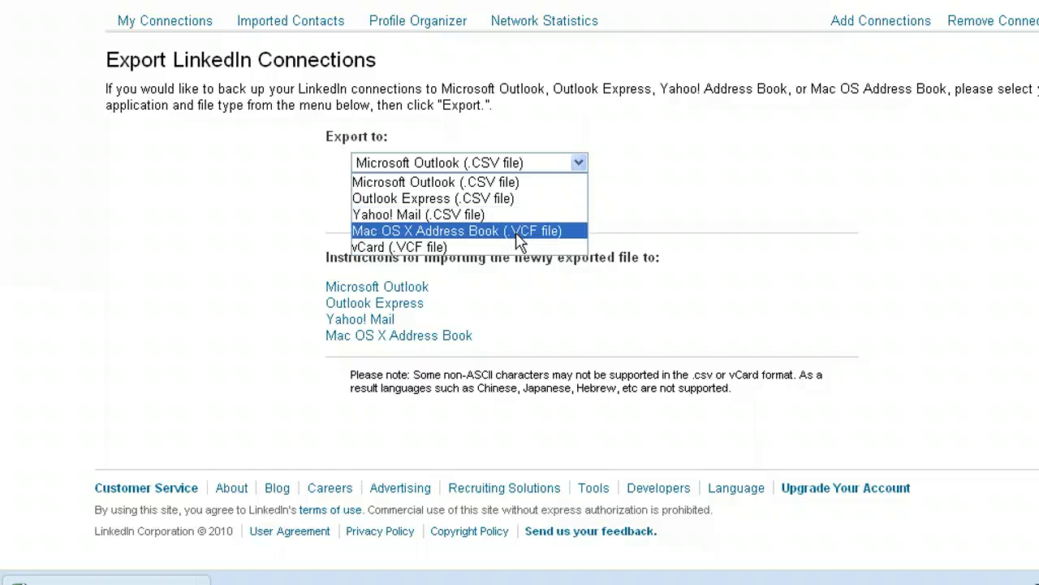
pyautogui.click(714, 211)
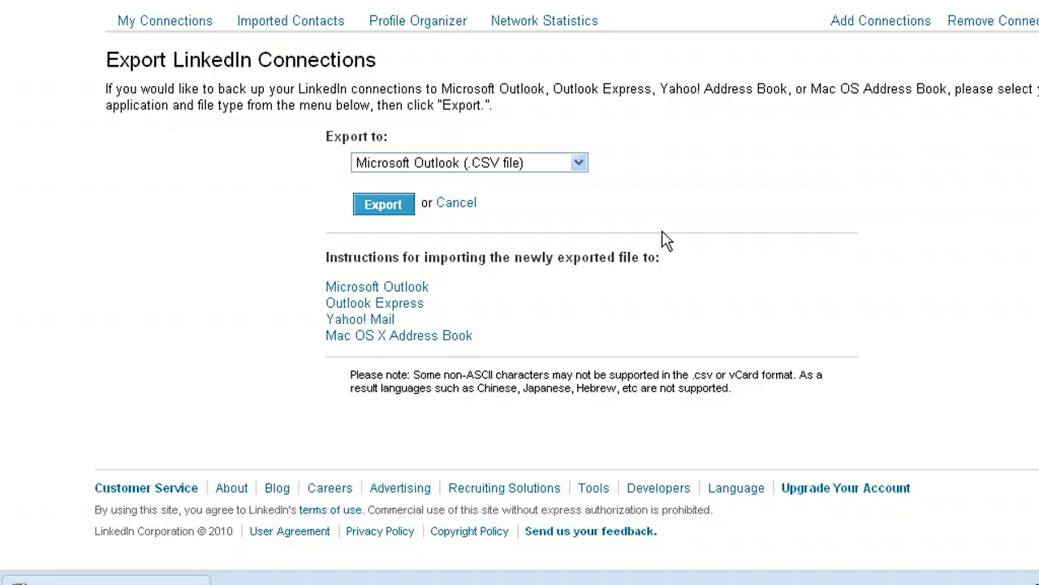
pyautogui.click(388, 210)
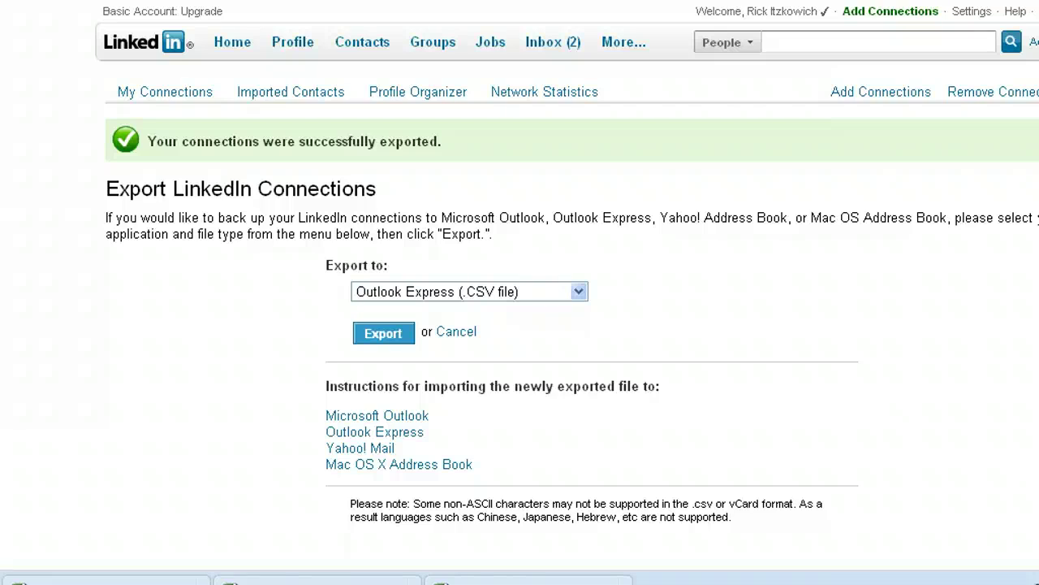
# Open the exported connections file in the spreadsheet program, look over its name and e-mail columns, and return to the export page.
pyautogui.scroll(-3, 146, 329)
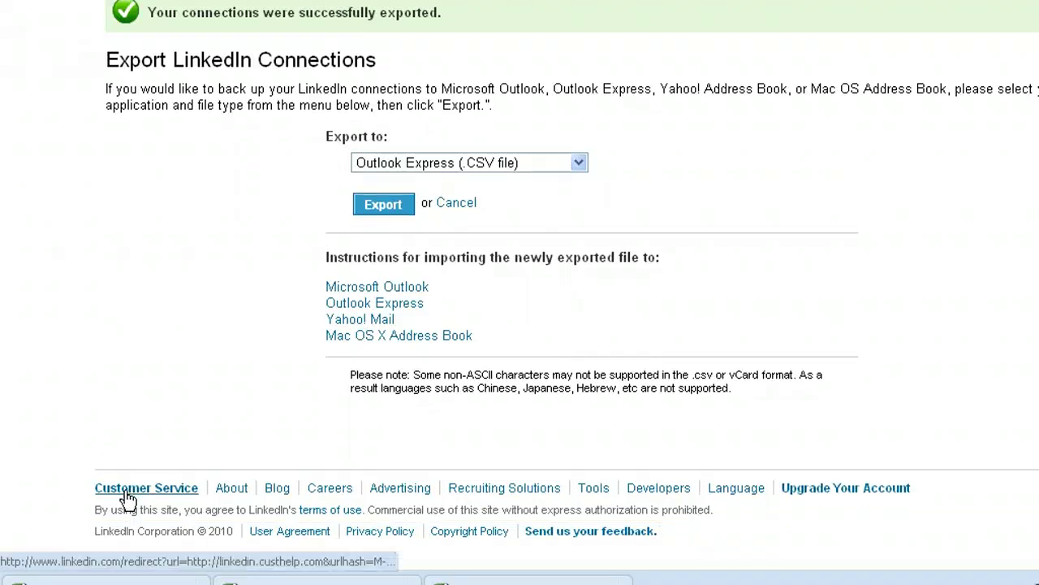
pyautogui.click(182, 582)
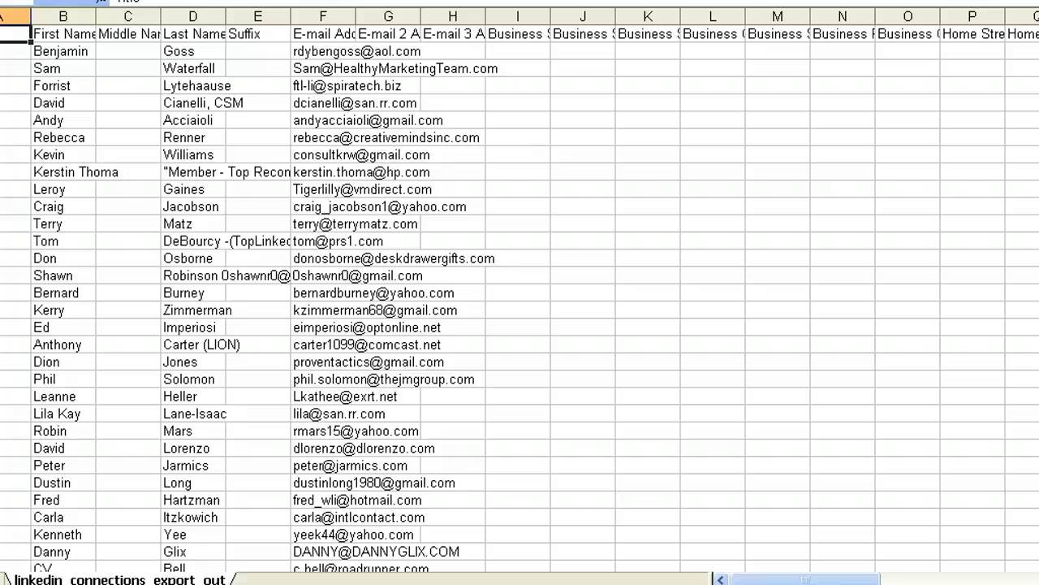
pyautogui.hotkey('alt', 'Tab')
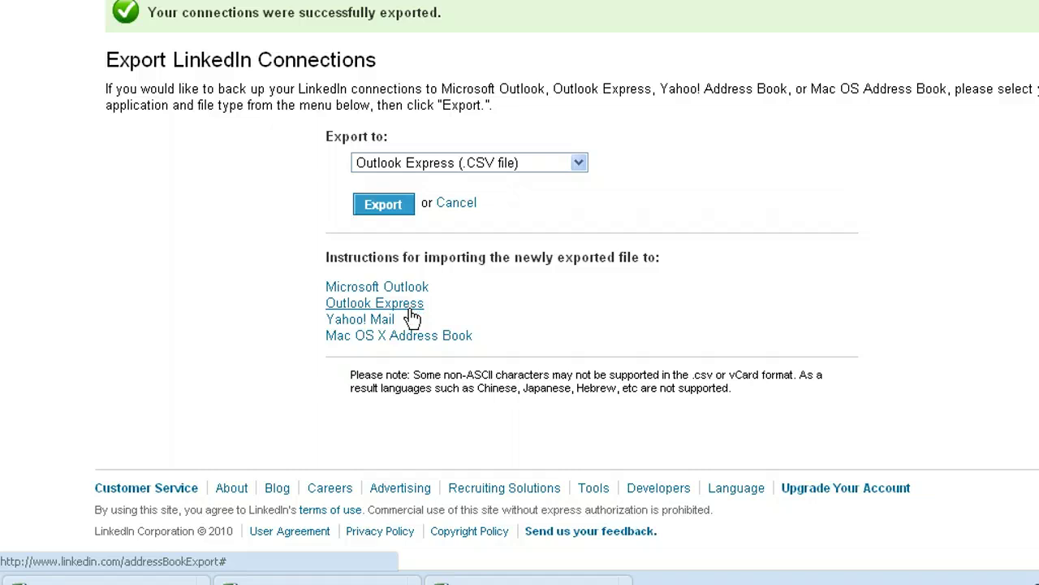
pyautogui.scroll(2, 619, 312)
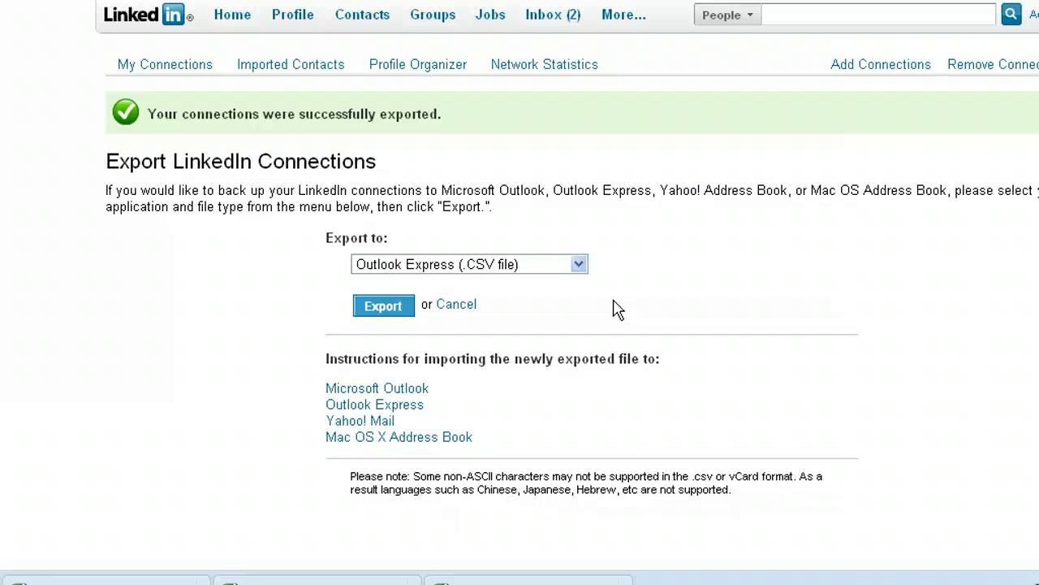
pyautogui.scroll(1, 617, 308)
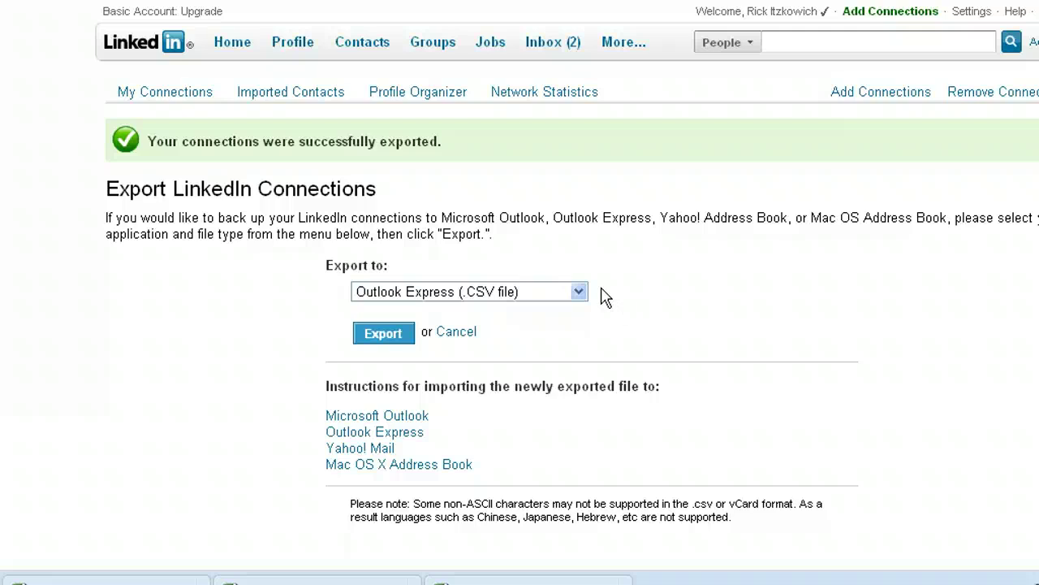
# Start a new LinkedIn message with the first connection listed under A as its recipient.
pyautogui.moveTo(540, 62)
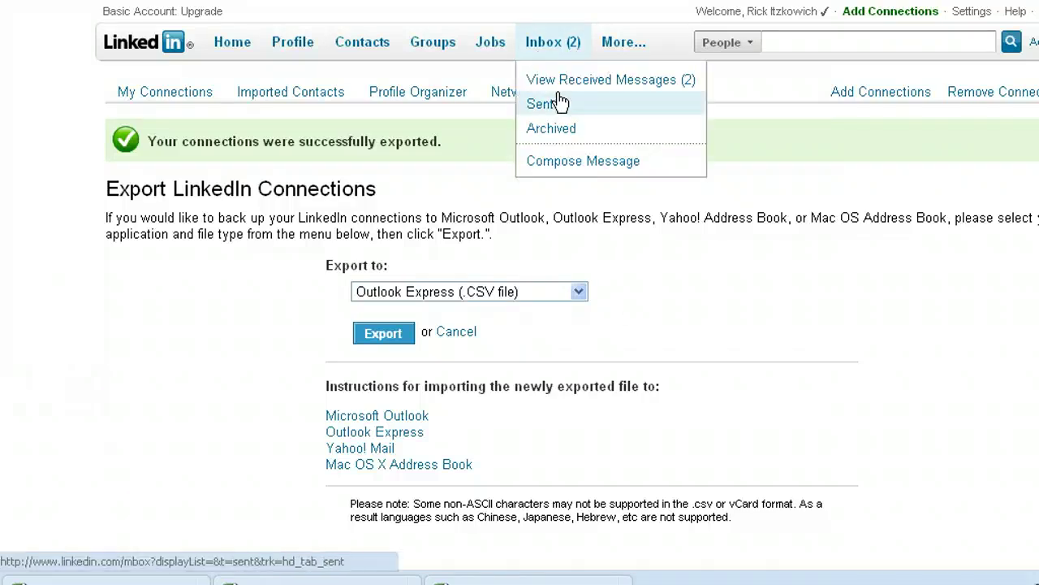
pyautogui.click(599, 165)
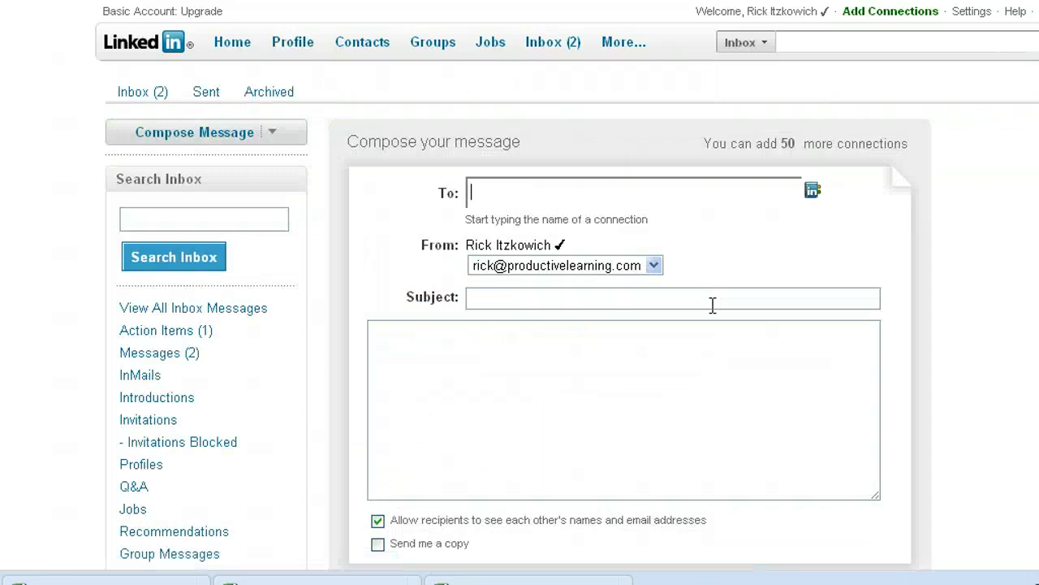
pyautogui.click(812, 190)
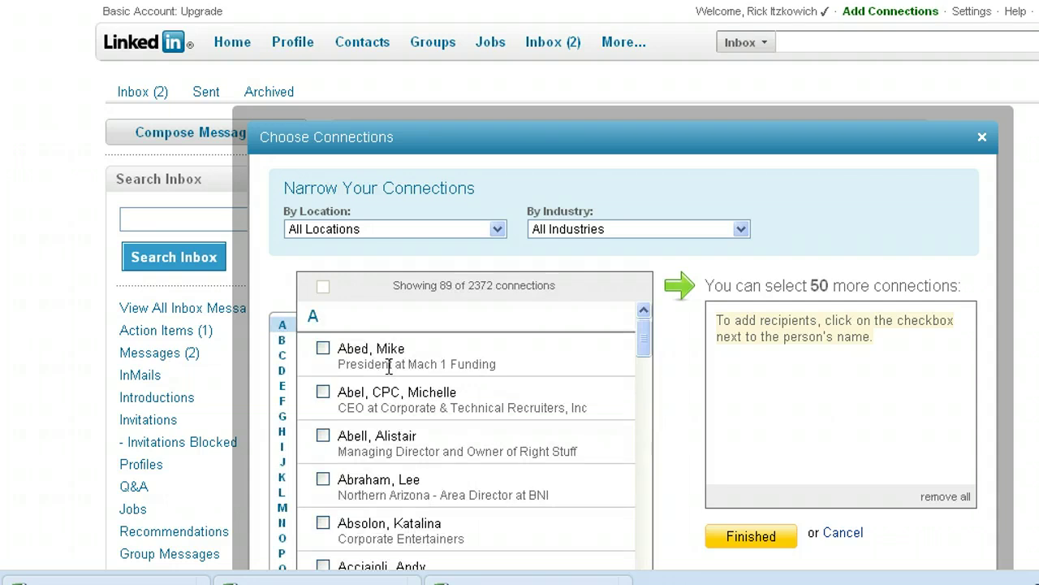
pyautogui.click(349, 350)
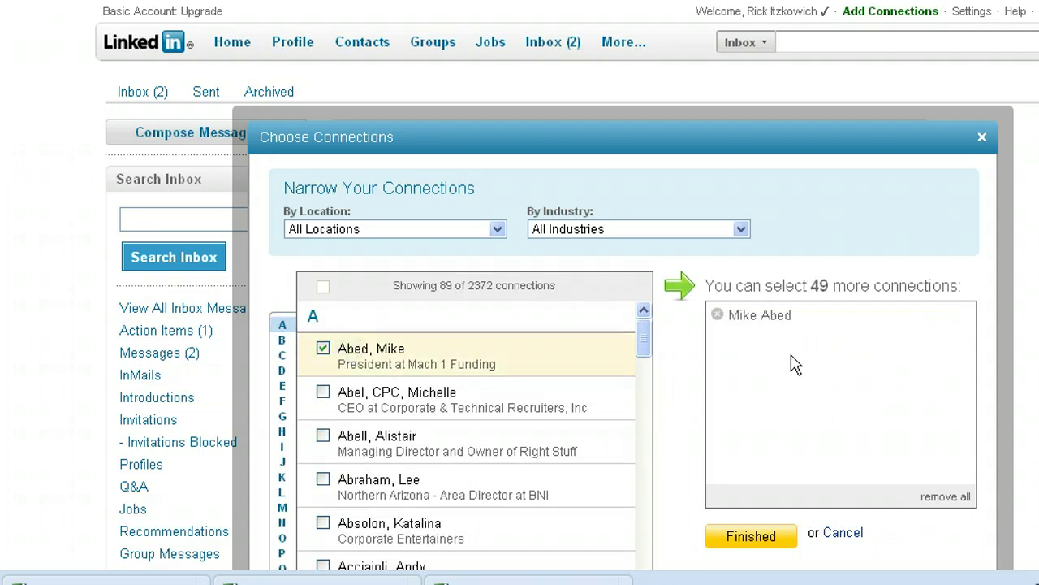
pyautogui.click(748, 537)
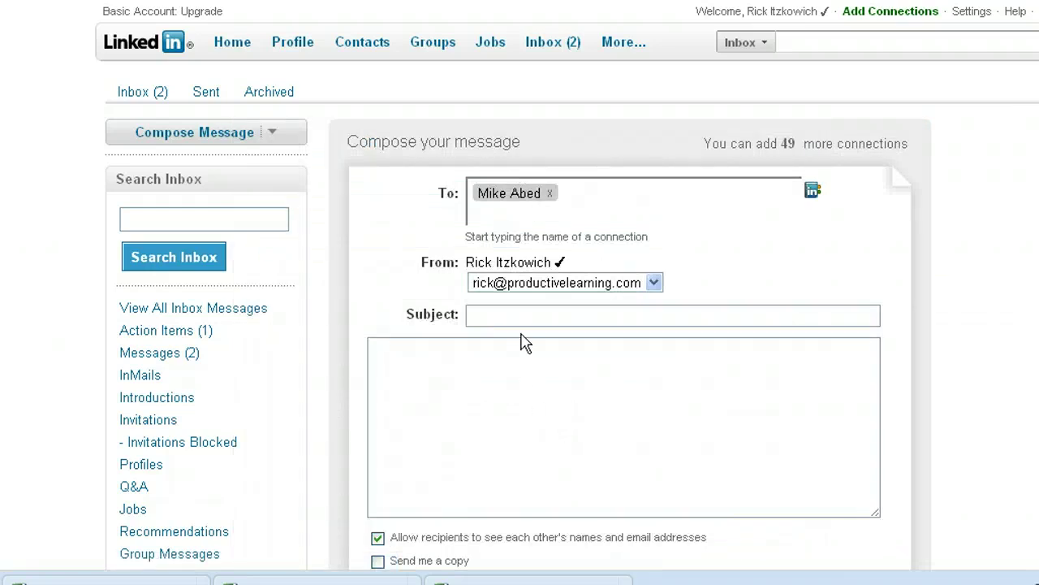
pyautogui.click(599, 409)
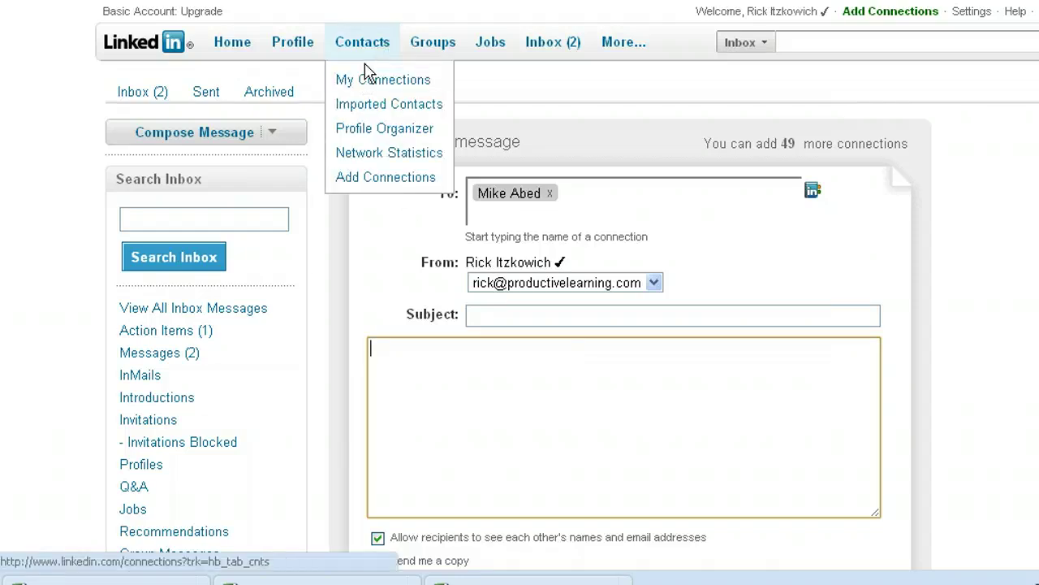
# From the first connection's details on My Connections, start an e-mail in Outlook to the listed primary address and return to LinkedIn.
pyautogui.click(365, 77)
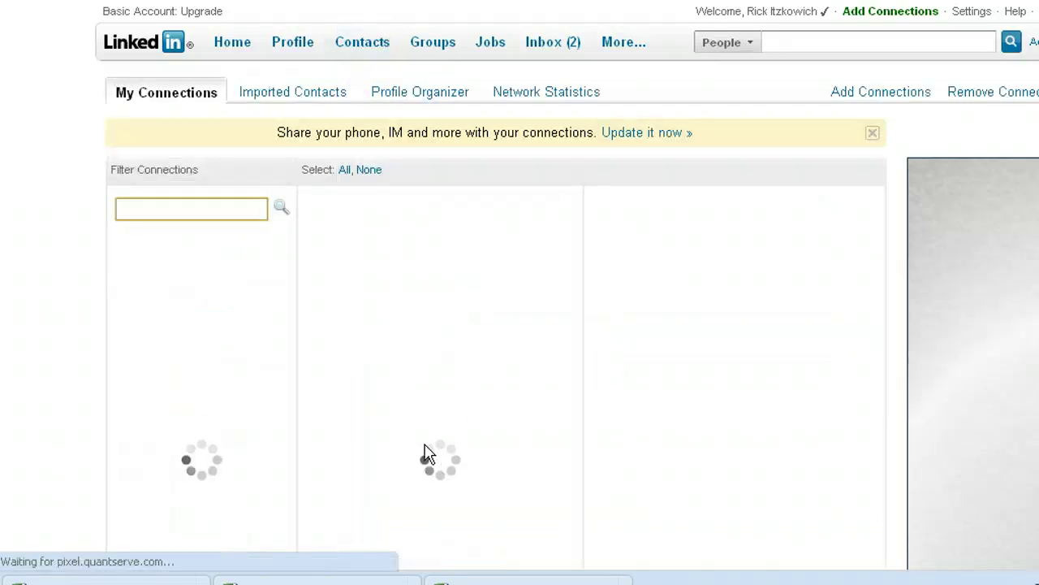
pyautogui.click(414, 238)
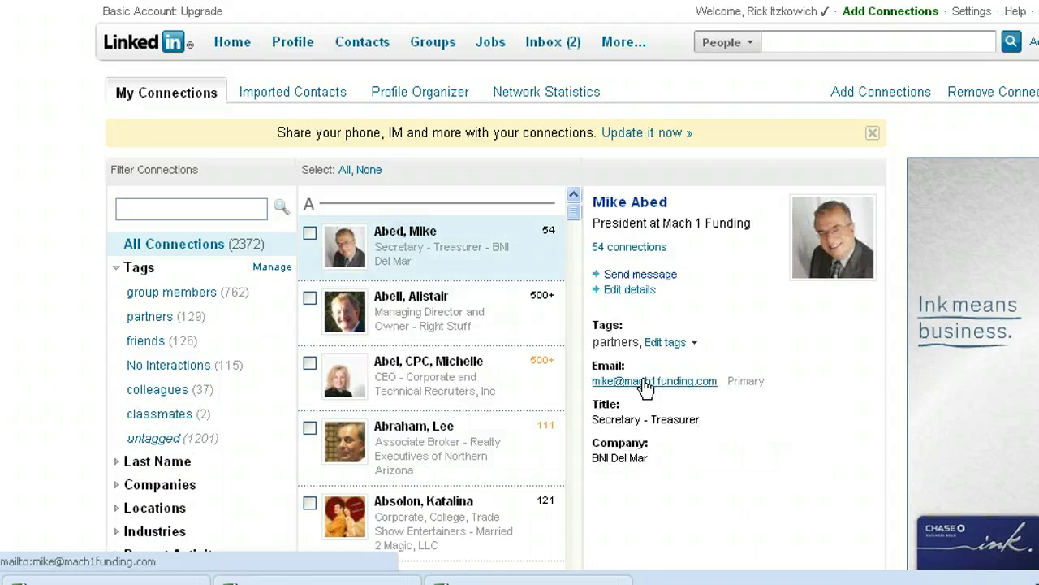
pyautogui.click(643, 382)
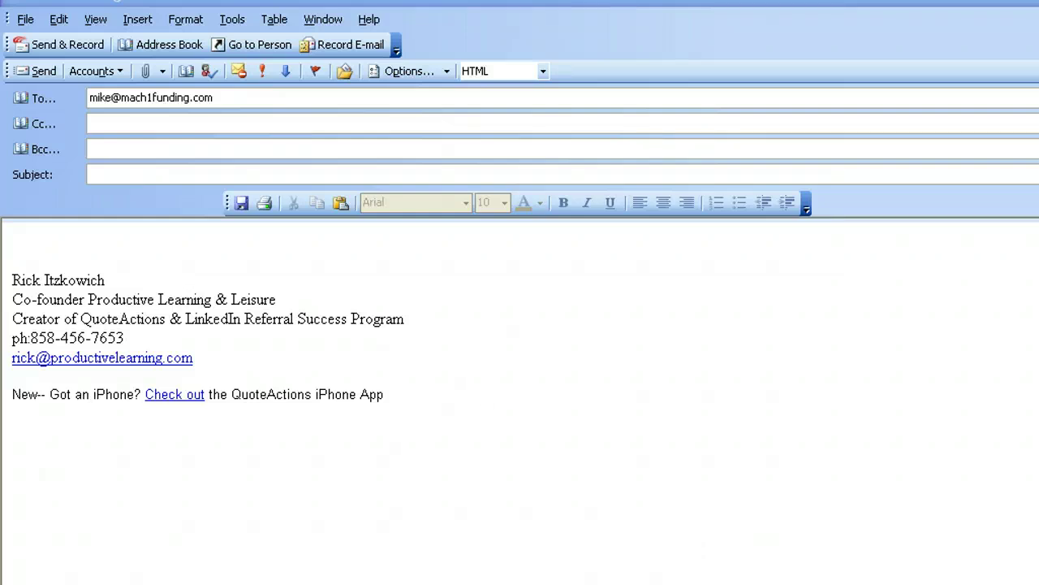
pyautogui.hotkey('alt', 'Tab')
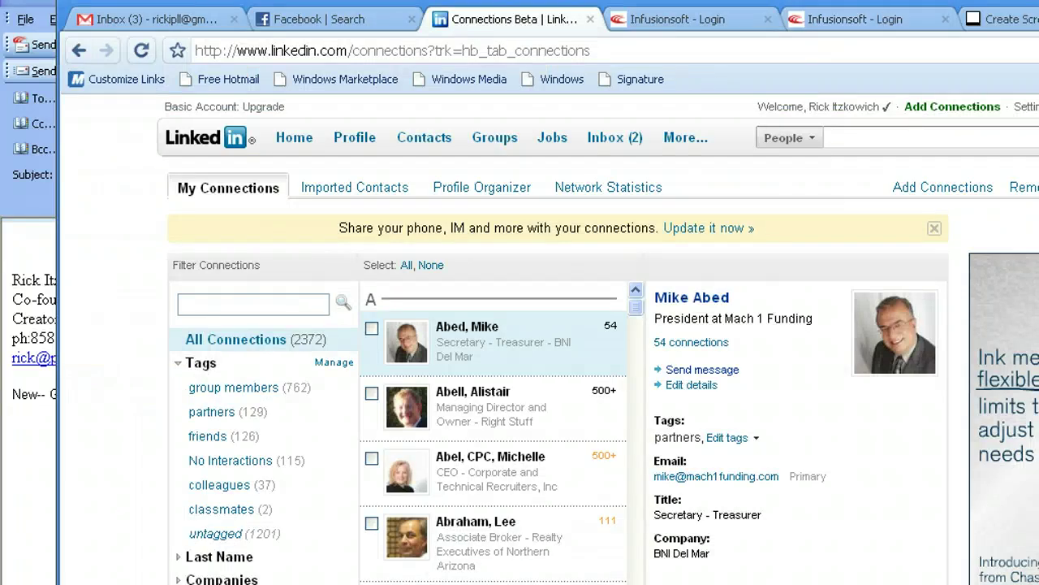
pyautogui.moveTo(901, 0); pyautogui.dragTo(901, 0)
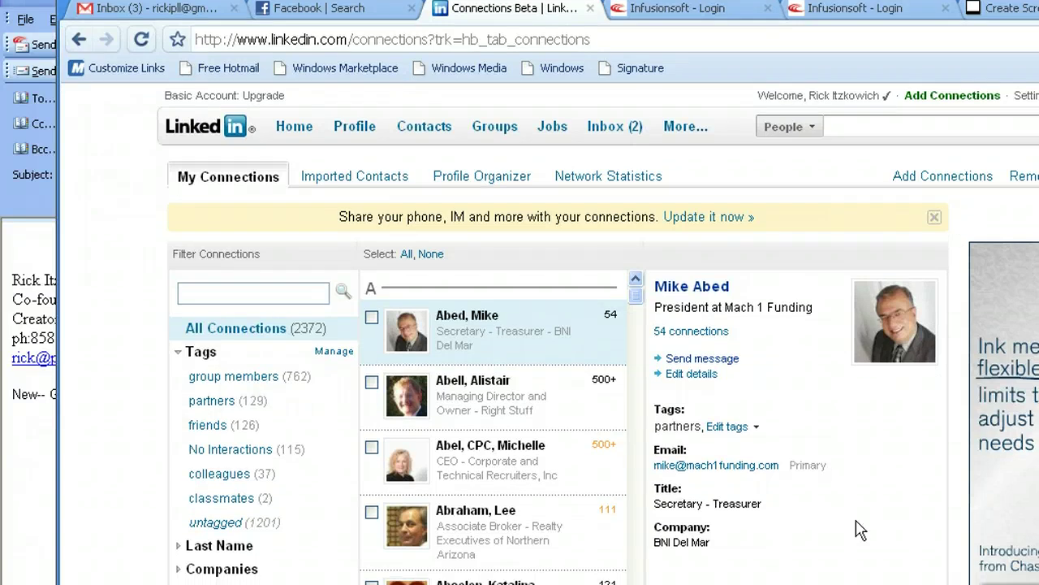